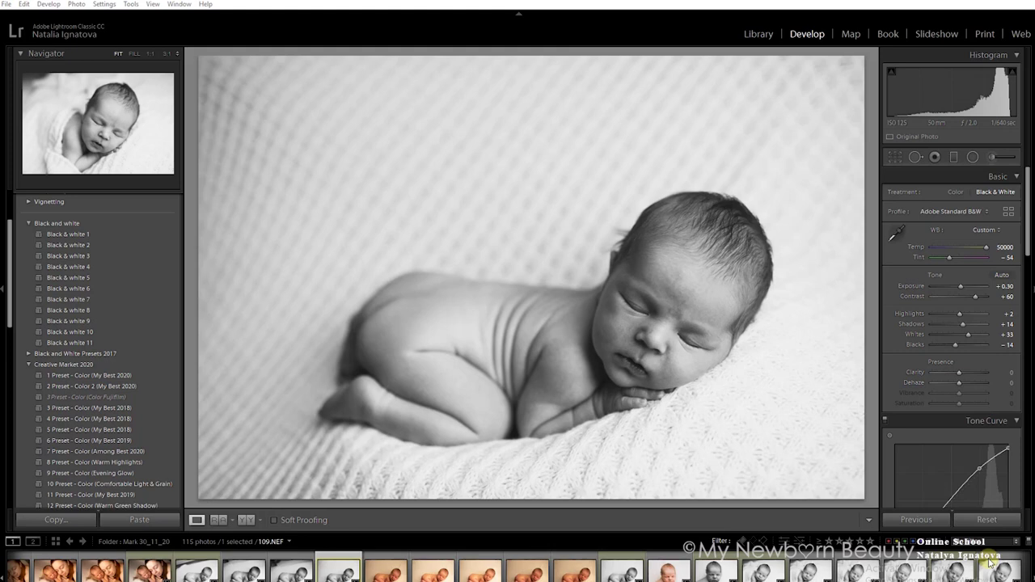
# Open color photo 098.NEF and set its temperature to 5100 and Exposure to +0.30.
pyautogui.click(434, 570)
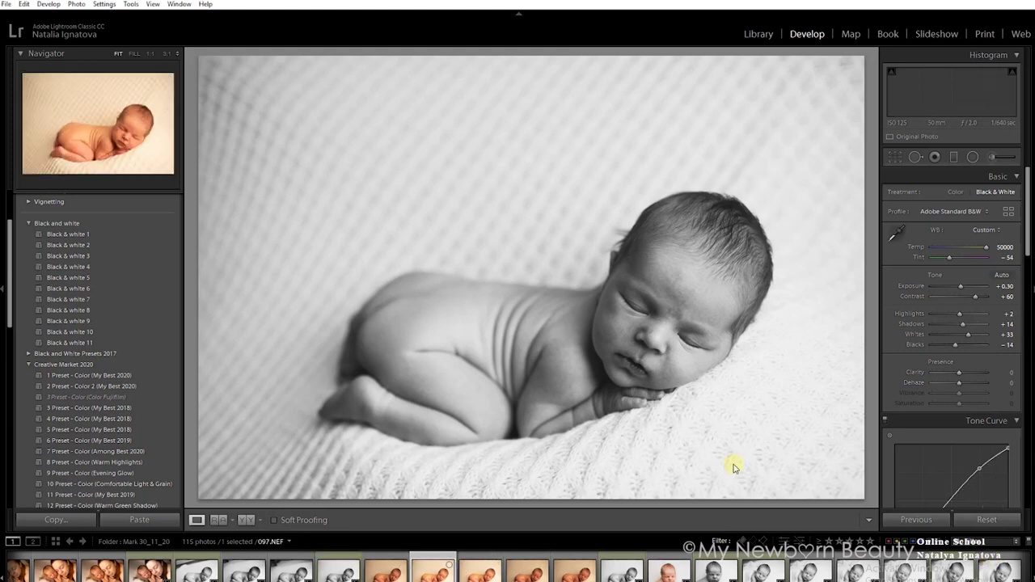
pyautogui.click(478, 571)
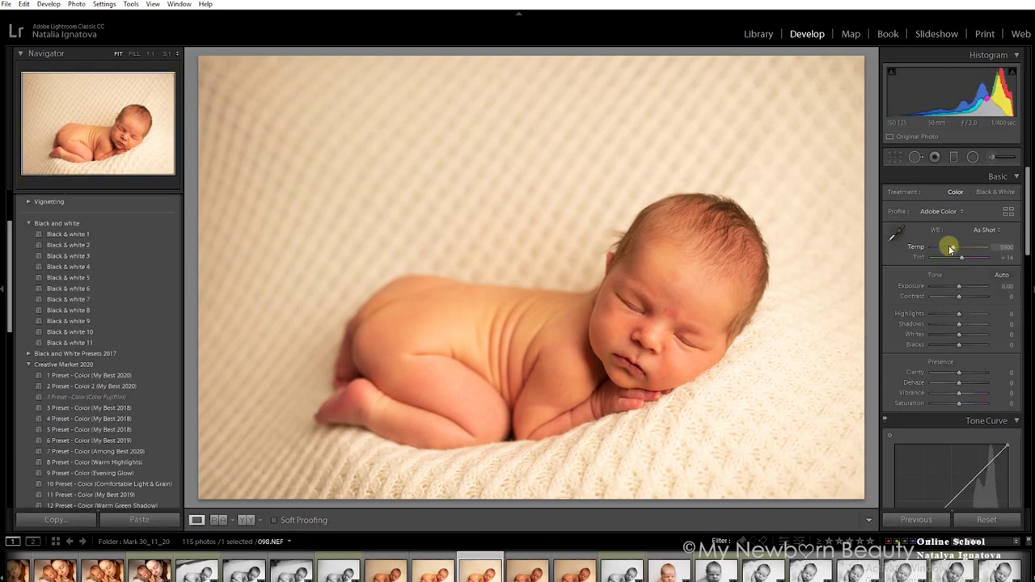
pyautogui.moveTo(954, 250); pyautogui.dragTo(949, 252)
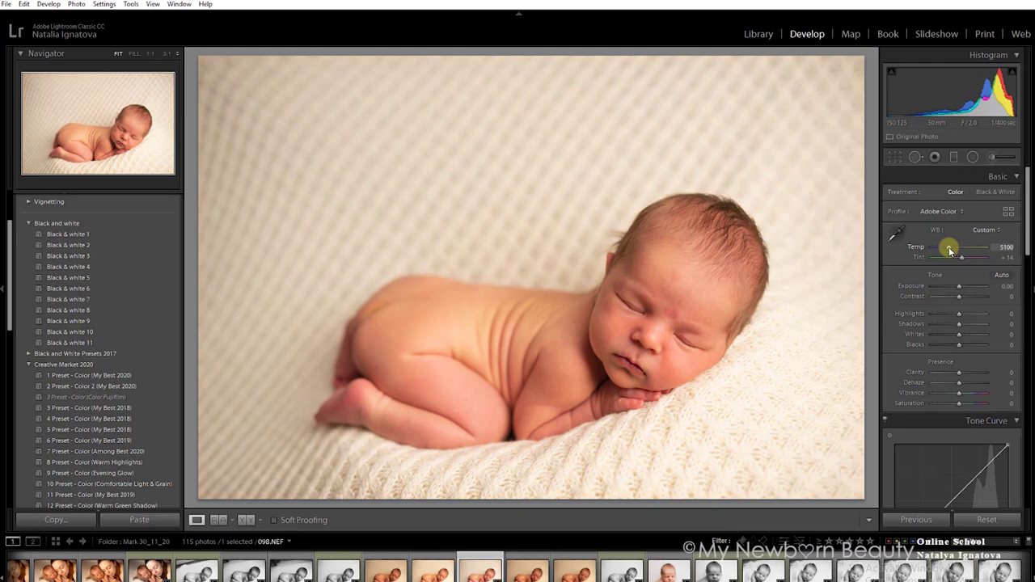
pyautogui.moveTo(961, 288); pyautogui.dragTo(962, 289)
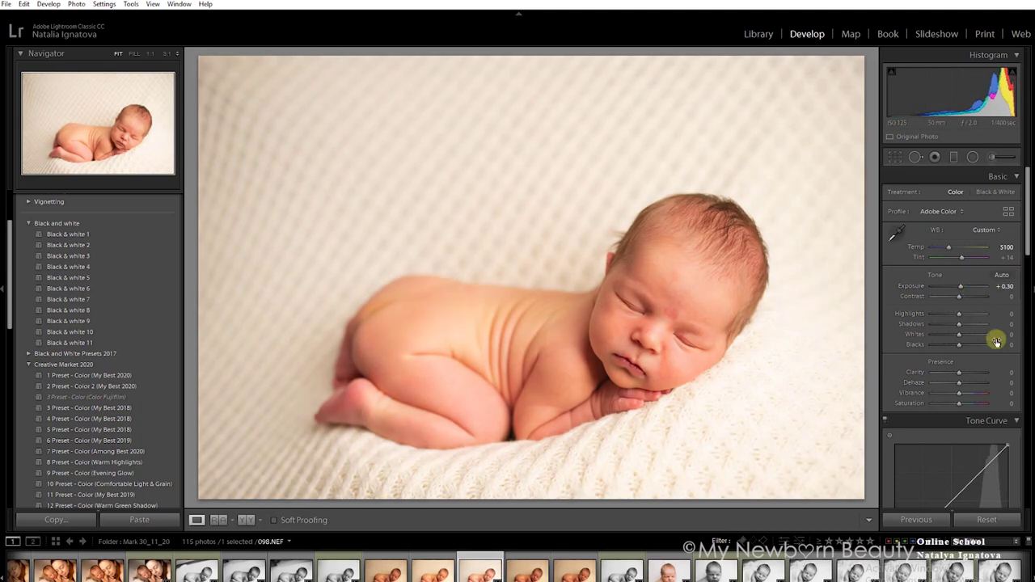
# Compare the black-and-white version of the newborn pose with the color versions and the color close-up in the filmstrip.
pyautogui.click(623, 562)
pyautogui.click(338, 566)
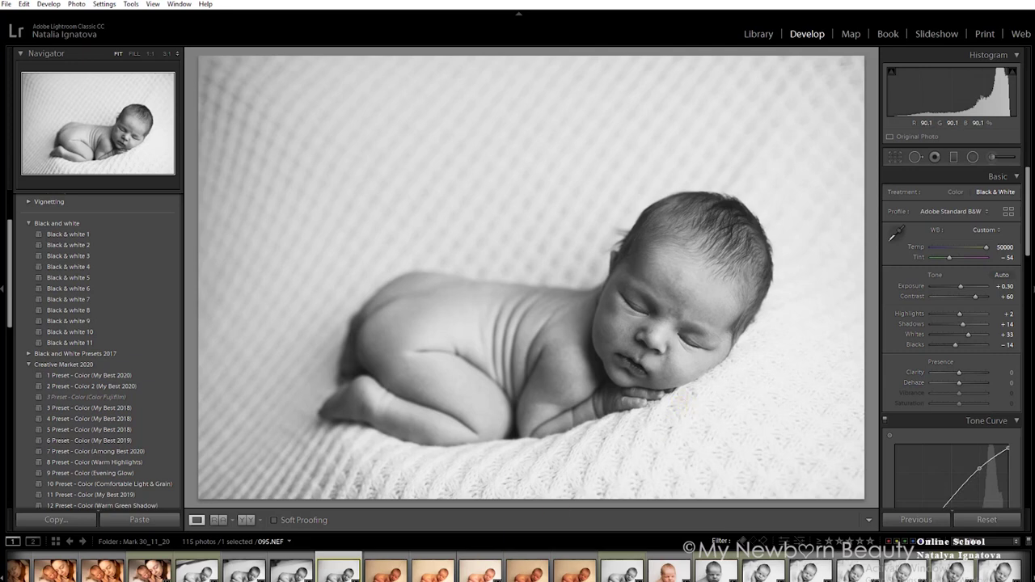
pyautogui.click(480, 570)
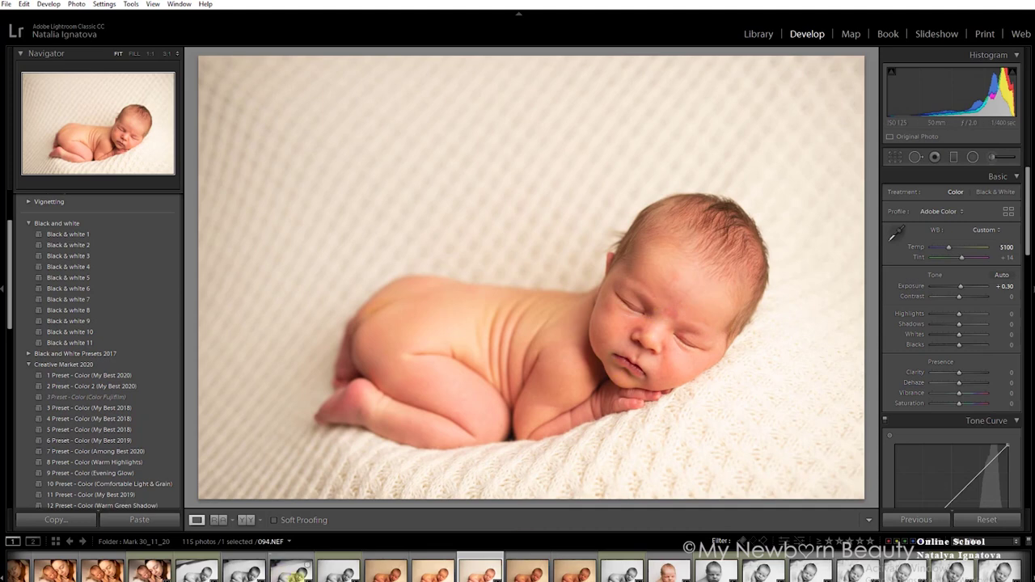
pyautogui.click(338, 571)
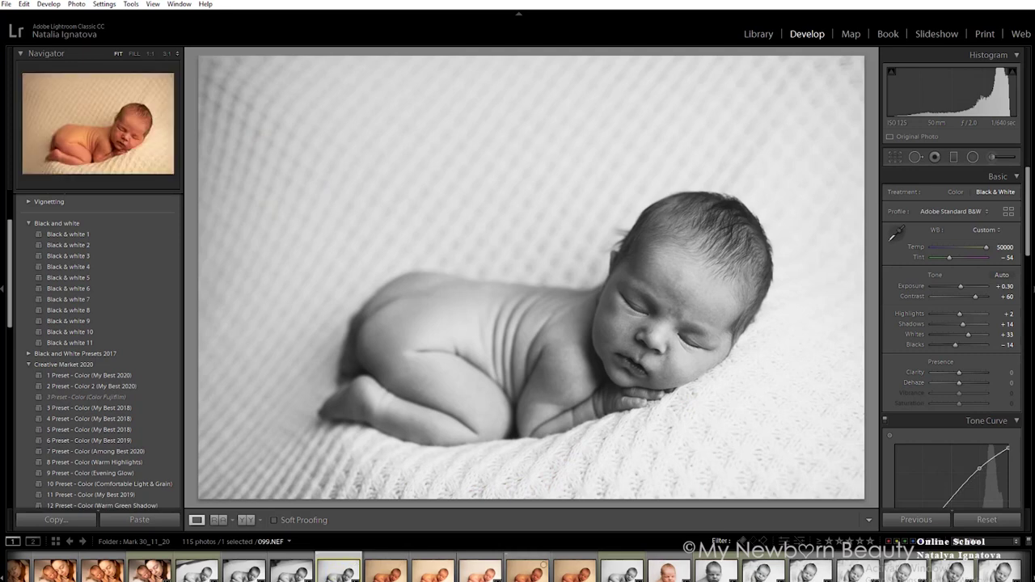
pyautogui.click(668, 571)
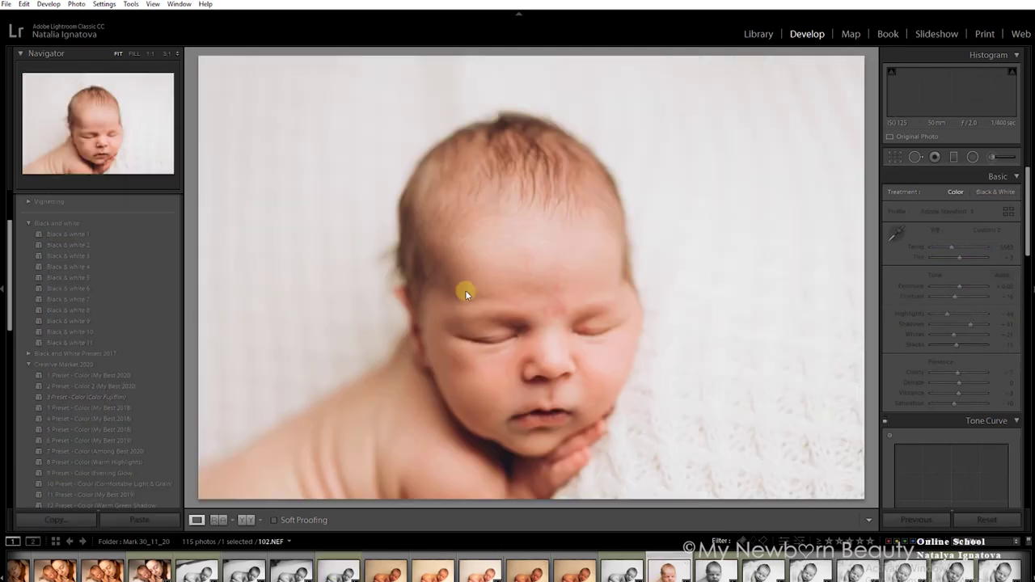
pyautogui.click(435, 571)
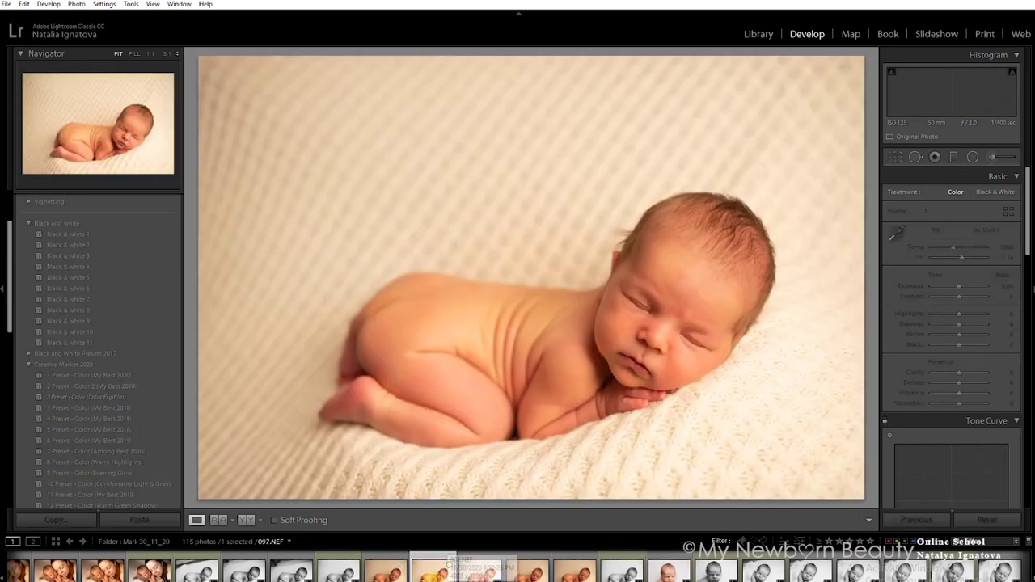
# Revert black-and-white photo 095.NEF to its Import state in the history and convert it to black and white.
pyautogui.click(338, 570)
pyautogui.scroll(-10, 111, 468)
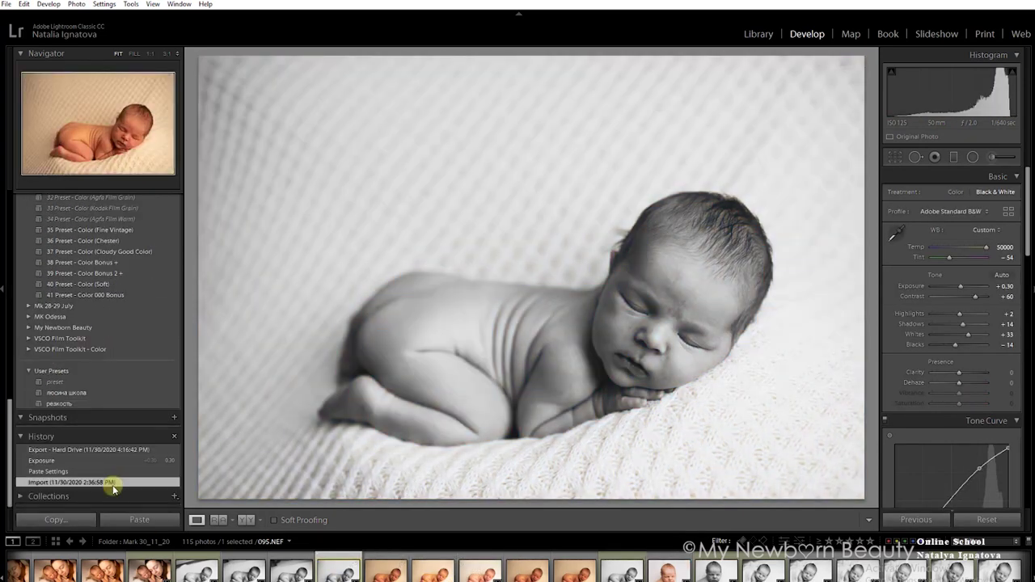
pyautogui.click(114, 483)
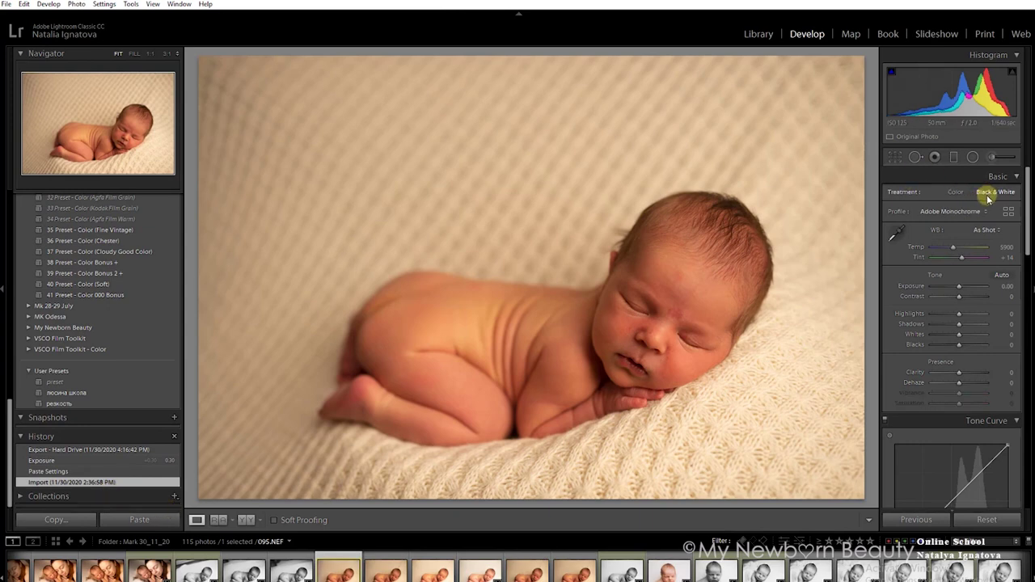
pyautogui.click(988, 195)
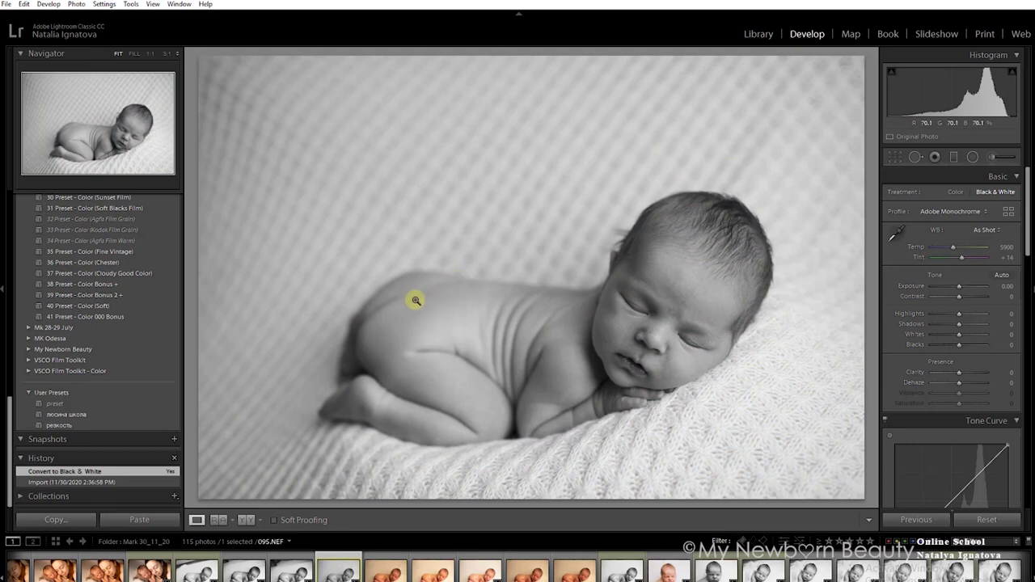
# Set Exposure +0.40, Contrast +42, Highlights +46, Shadows −14 and Tint −18, and raise the middle of the tone curve slightly.
pyautogui.moveTo(957, 296); pyautogui.dragTo(962, 289)
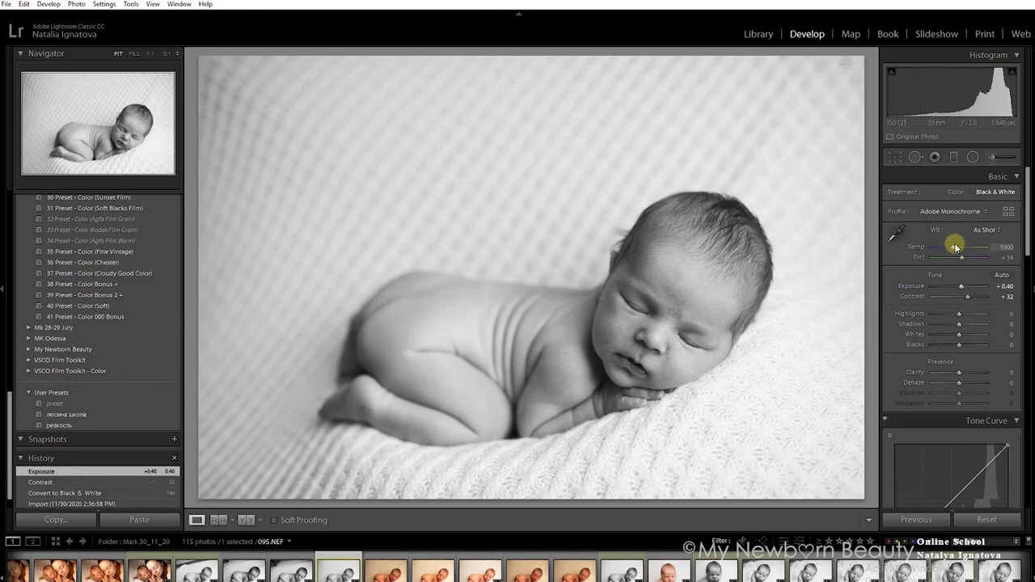
pyautogui.moveTo(954, 247)
pyautogui.mouseDown()
pyautogui.moveTo(988, 247)
pyautogui.moveTo(938, 257)
pyautogui.moveTo(984, 256)
pyautogui.moveTo(950, 257)
pyautogui.moveTo(968, 249)
pyautogui.moveTo(952, 242)
pyautogui.moveTo(957, 257)
pyautogui.mouseUp()
pyautogui.moveTo(959, 314); pyautogui.dragTo(971, 296)
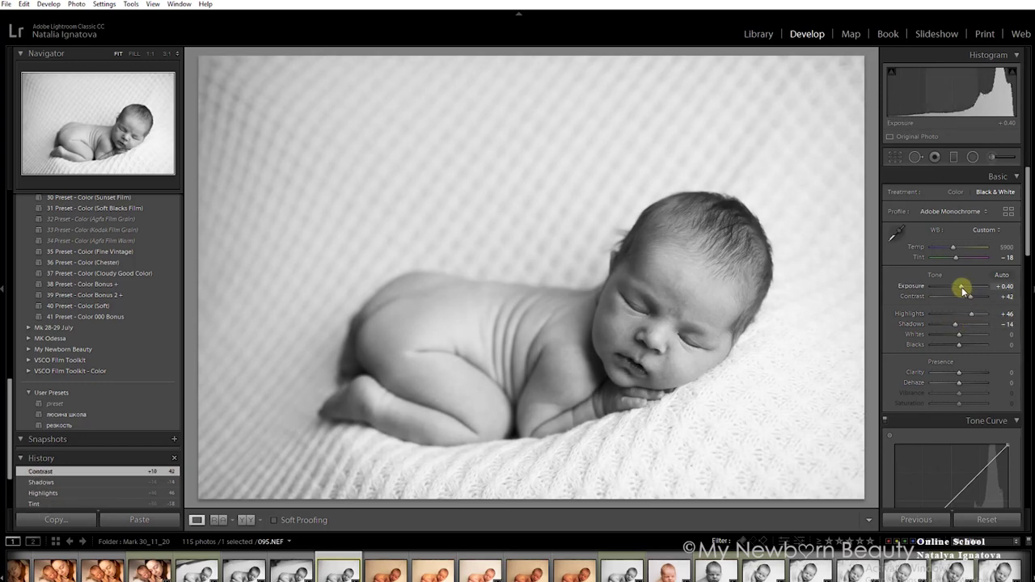
pyautogui.moveTo(947, 494); pyautogui.dragTo(951, 495)
# In the black and white mix, set Orange to −2 and Red to +19.
pyautogui.scroll(-3, 1025, 369)
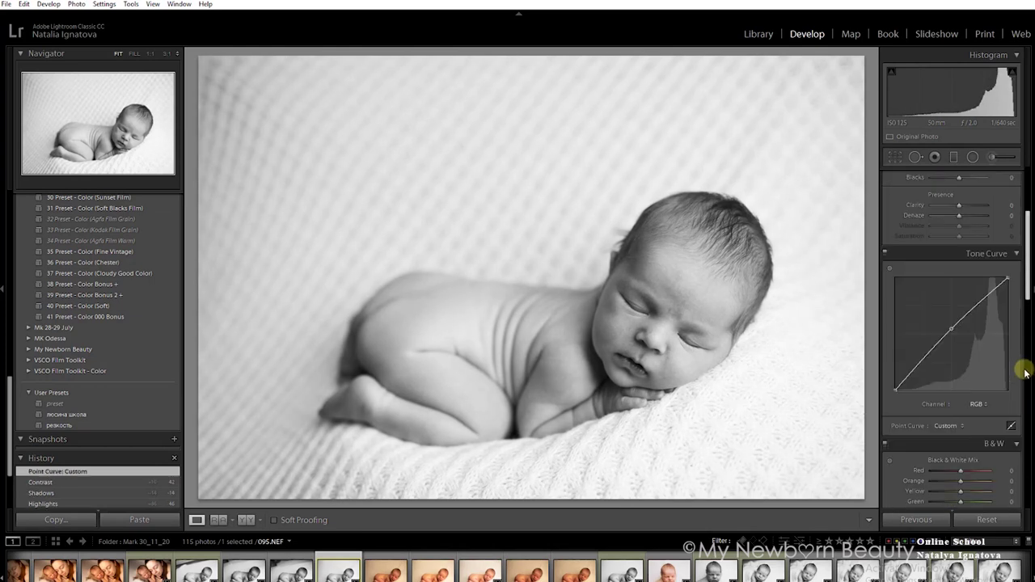
pyautogui.moveTo(963, 481)
pyautogui.mouseDown()
pyautogui.moveTo(940, 480)
pyautogui.moveTo(960, 480)
pyautogui.mouseUp()
pyautogui.scroll(-3, 969, 469)
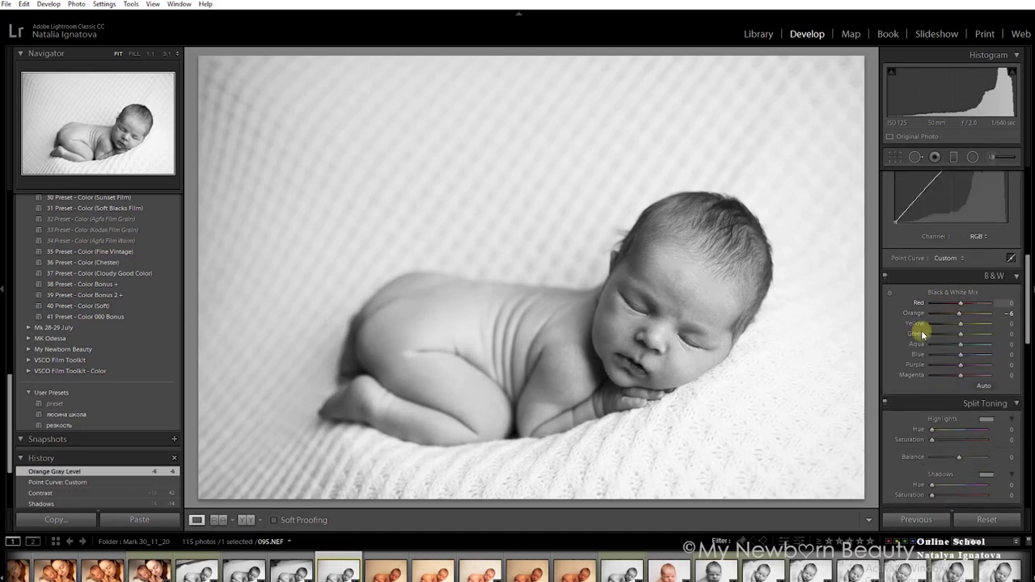
pyautogui.moveTo(960, 317); pyautogui.dragTo(961, 316)
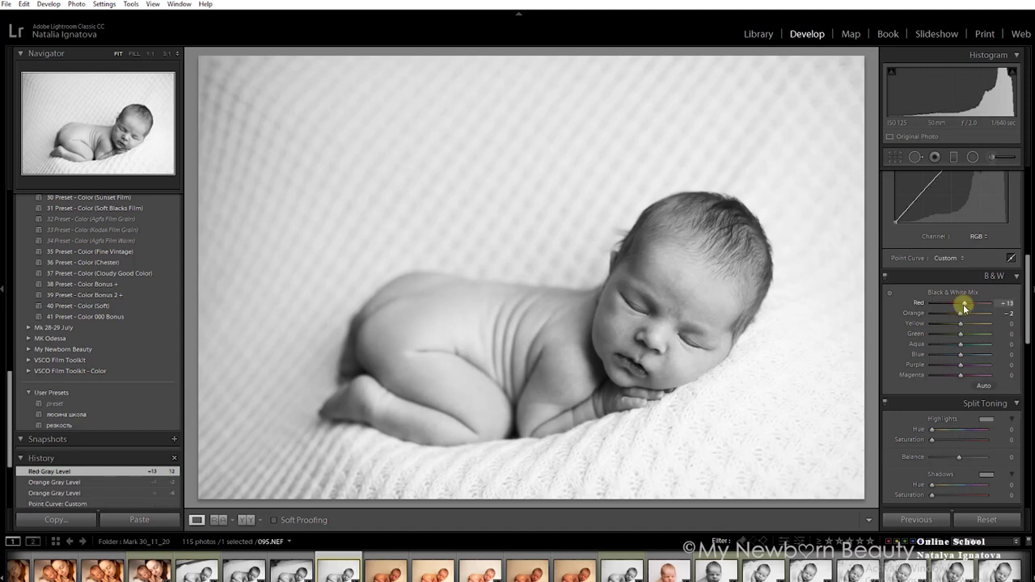
pyautogui.moveTo(963, 304); pyautogui.dragTo(950, 306)
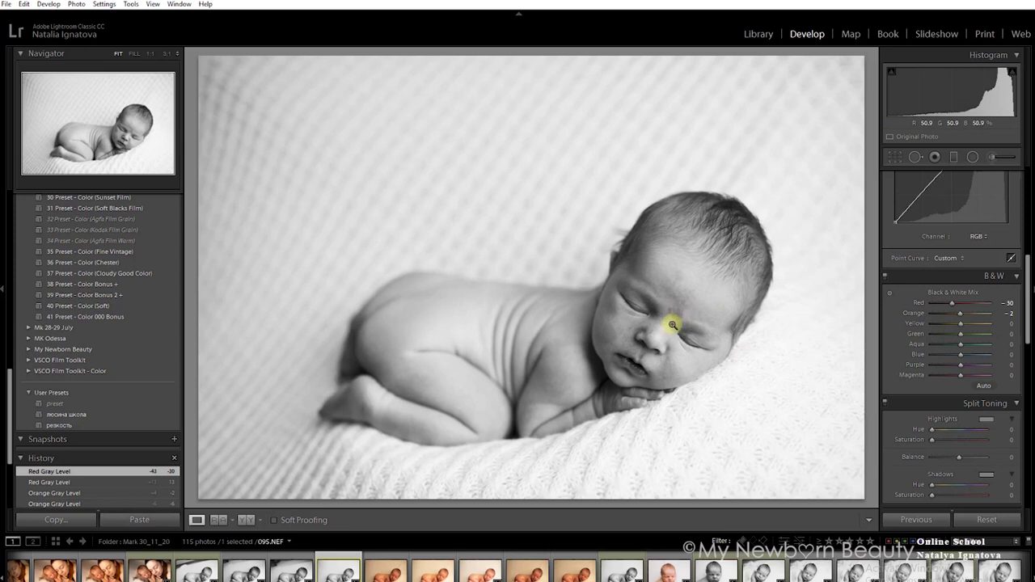
pyautogui.moveTo(954, 307); pyautogui.dragTo(966, 302)
# Lower Orange to −4 and Yellow to −25 in the black and white mix.
pyautogui.moveTo(959, 314); pyautogui.dragTo(958, 315)
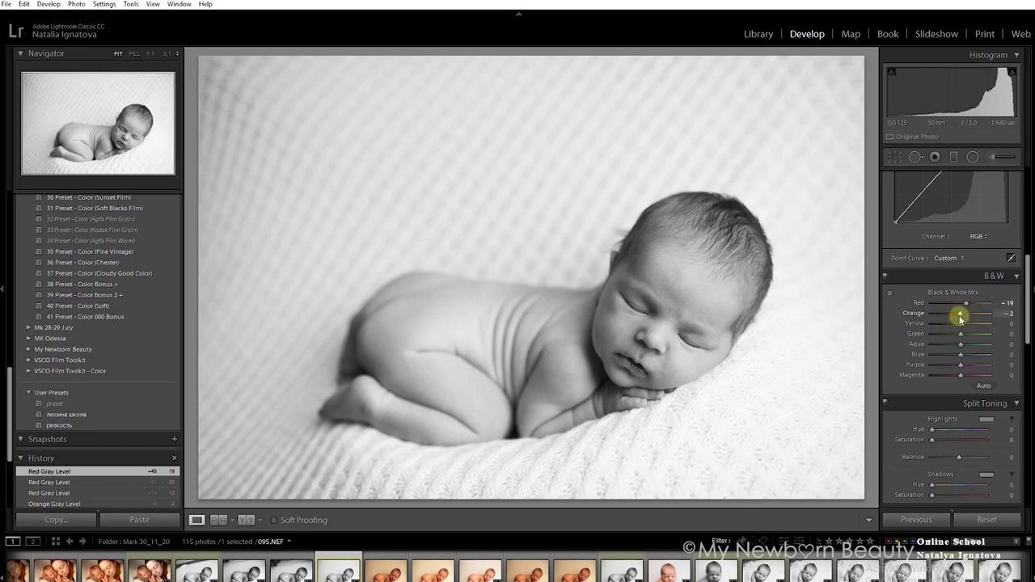
pyautogui.moveTo(960, 318); pyautogui.dragTo(957, 317)
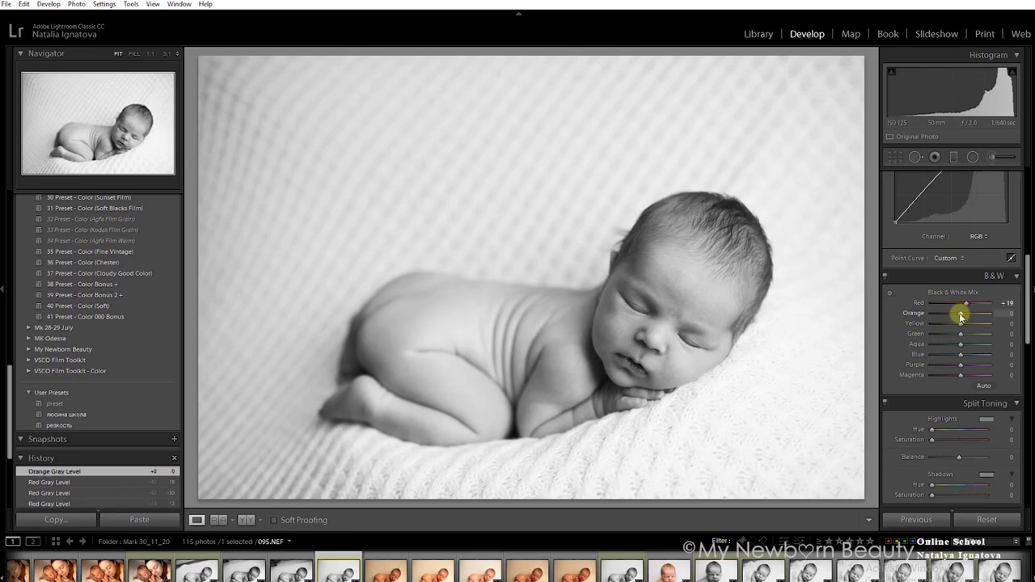
pyautogui.moveTo(949, 318); pyautogui.dragTo(957, 318)
pyautogui.moveTo(958, 320); pyautogui.dragTo(958, 321)
pyautogui.moveTo(957, 324)
pyautogui.mouseDown()
pyautogui.moveTo(947, 324)
pyautogui.moveTo(969, 326)
pyautogui.moveTo(956, 328)
pyautogui.mouseUp()
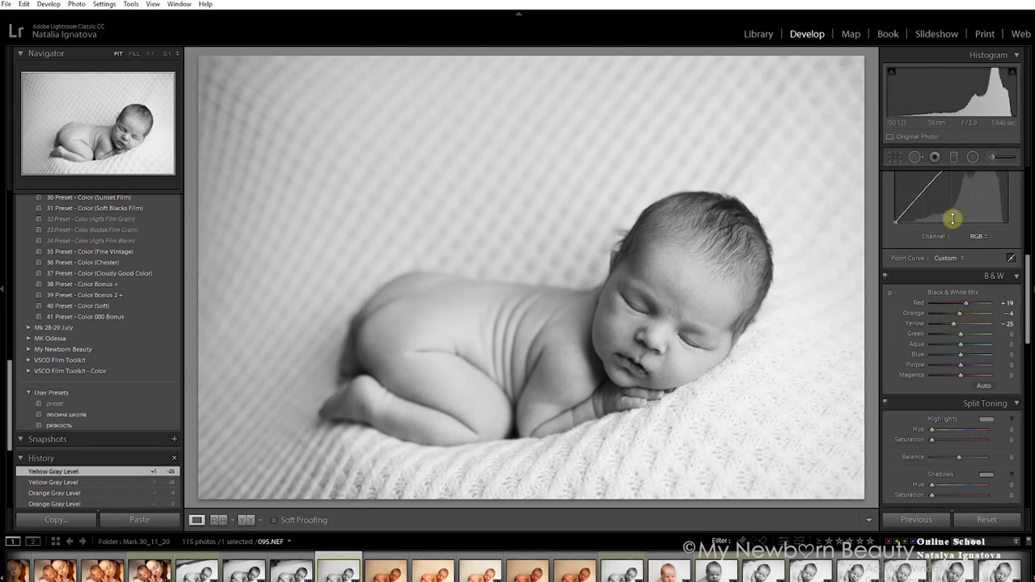
# Reset the tone curve to linear and reshape it with raised highlights, lowered shadows and a slightly lifted black point.
pyautogui.scroll(2, 954, 216)
pyautogui.scroll(4, 949, 251)
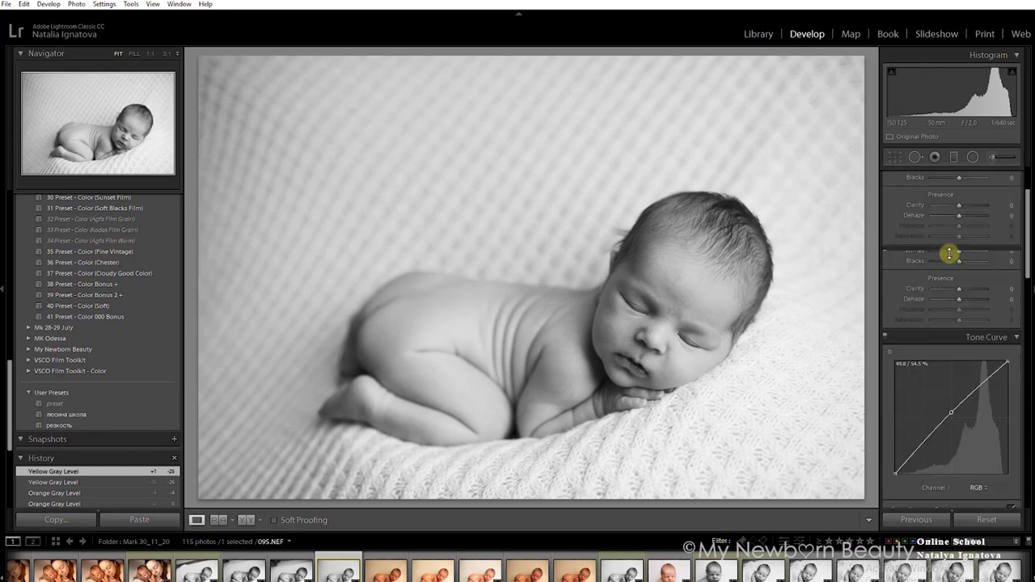
pyautogui.moveTo(950, 414); pyautogui.dragTo(1001, 368)
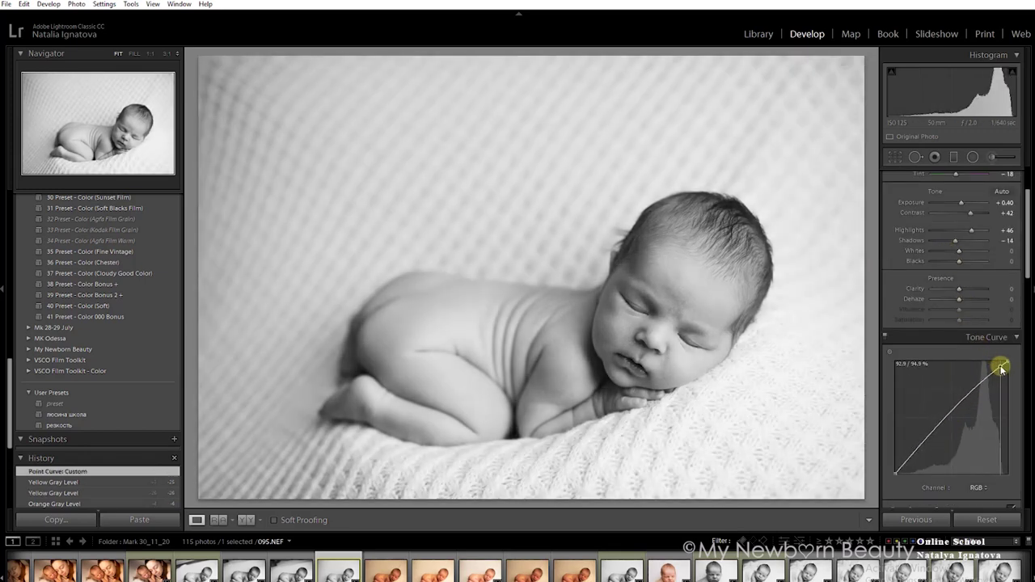
pyautogui.doubleClick(1001, 368)
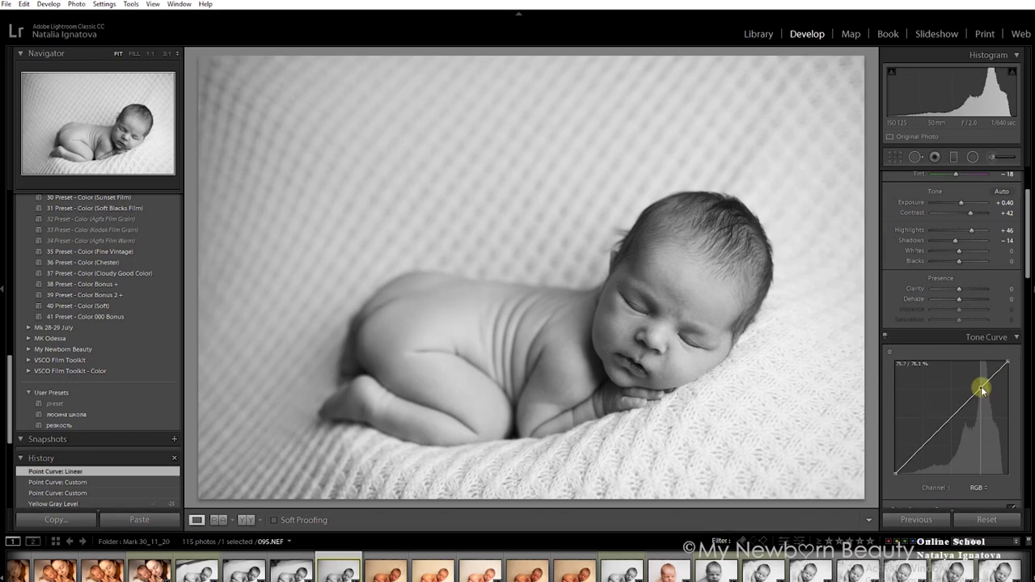
pyautogui.moveTo(982, 389); pyautogui.dragTo(982, 386)
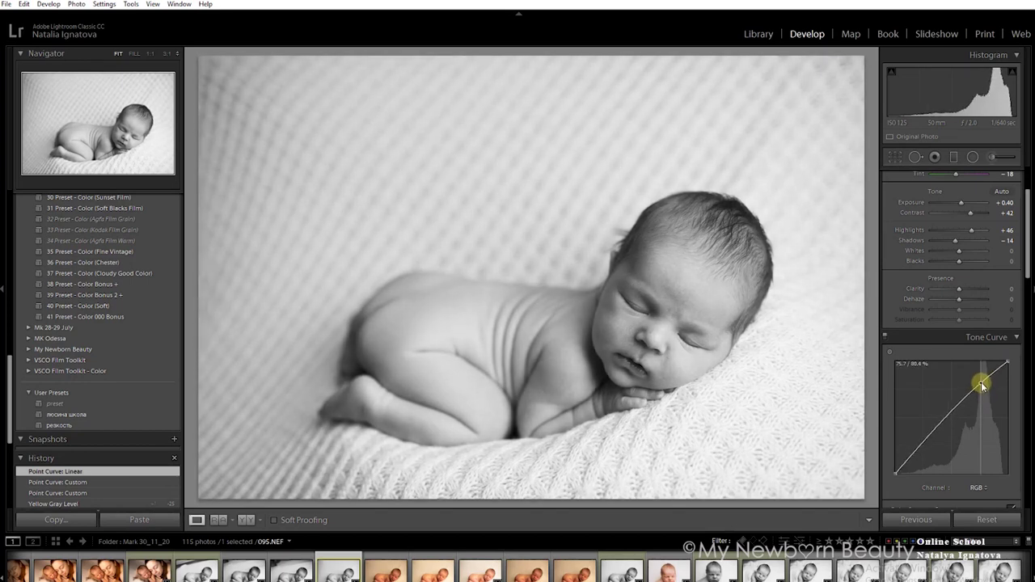
pyautogui.moveTo(920, 443); pyautogui.dragTo(896, 473)
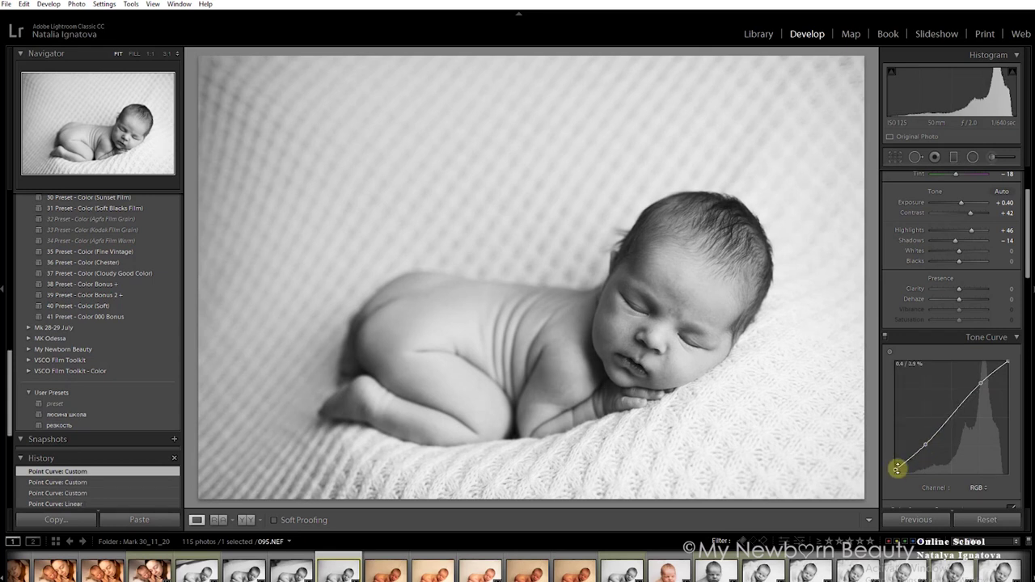
pyautogui.scroll(-2, 920, 287)
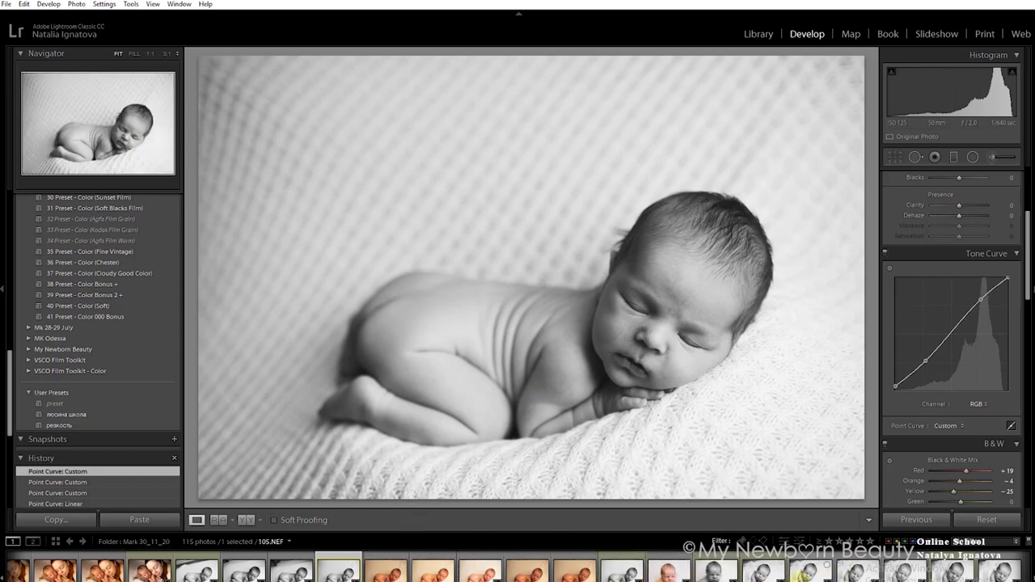
# Revert photo 104.NEF to its Import state and apply the previous photo's black-and-white settings to it.
pyautogui.click(764, 570)
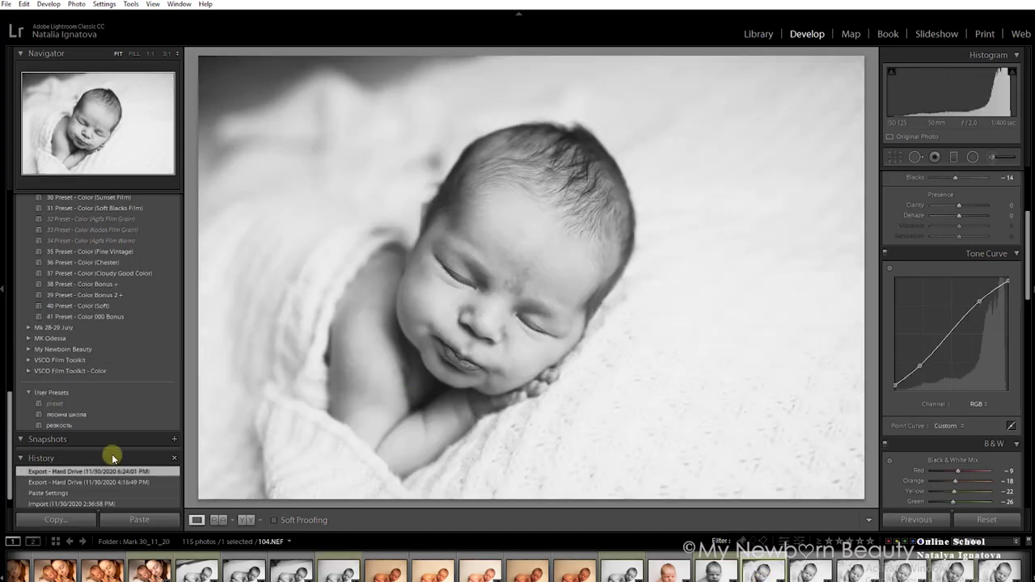
pyautogui.scroll(-1, 112, 457)
pyautogui.click(99, 481)
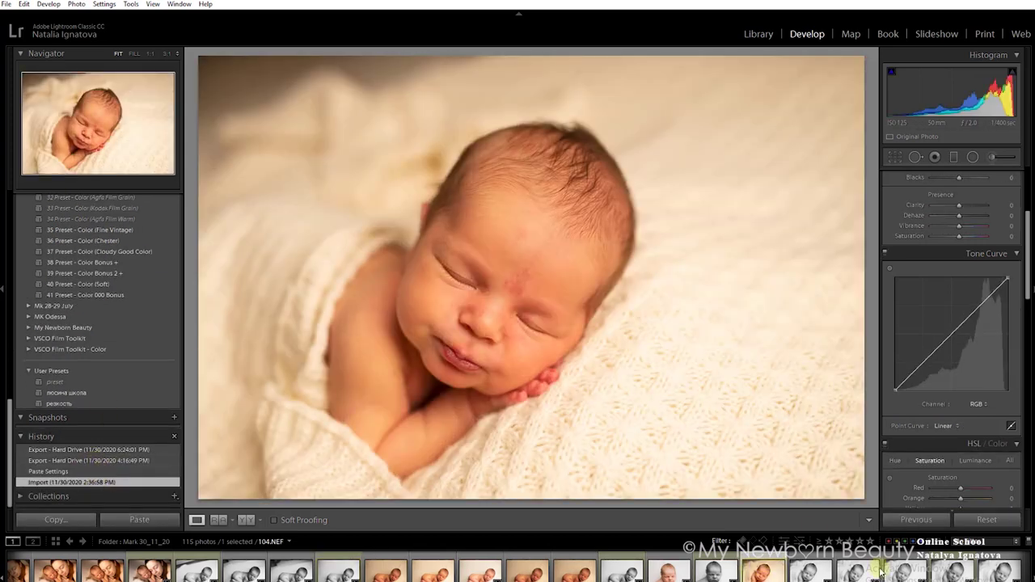
pyautogui.click(914, 522)
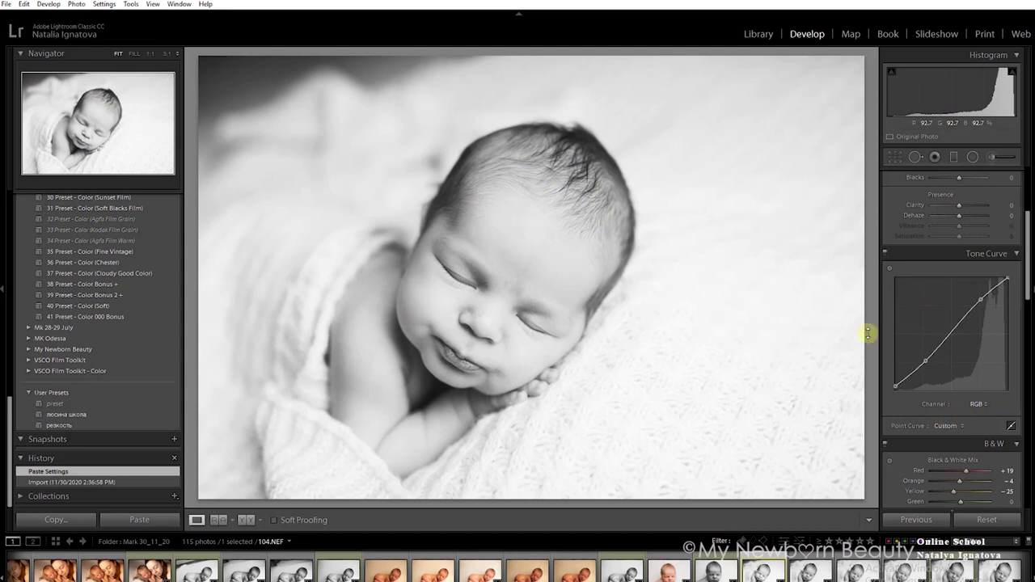
# Lower the Exposure of photo 104.NEF to −0.30.
pyautogui.scroll(3, 959, 294)
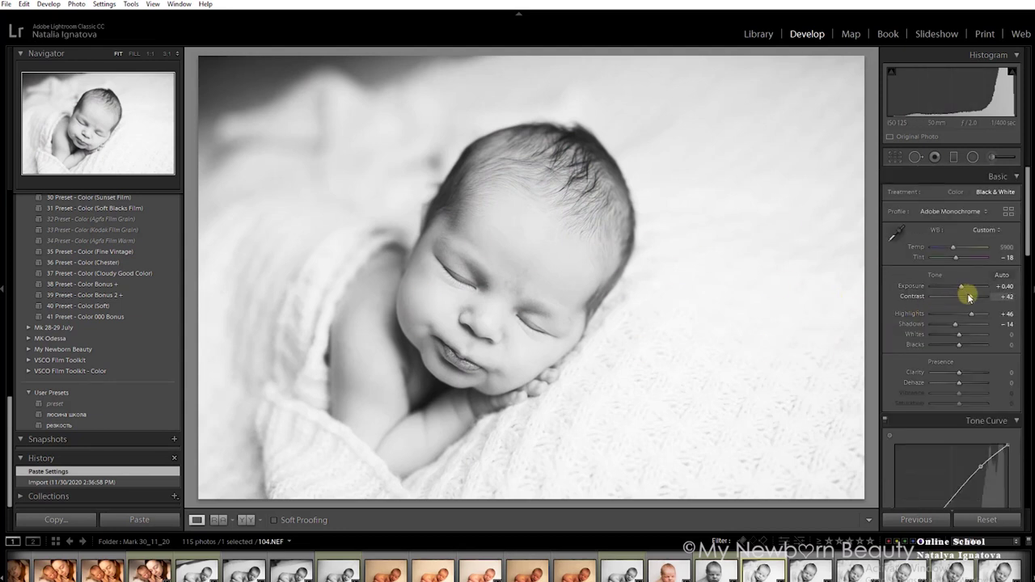
pyautogui.doubleClick(959, 287)
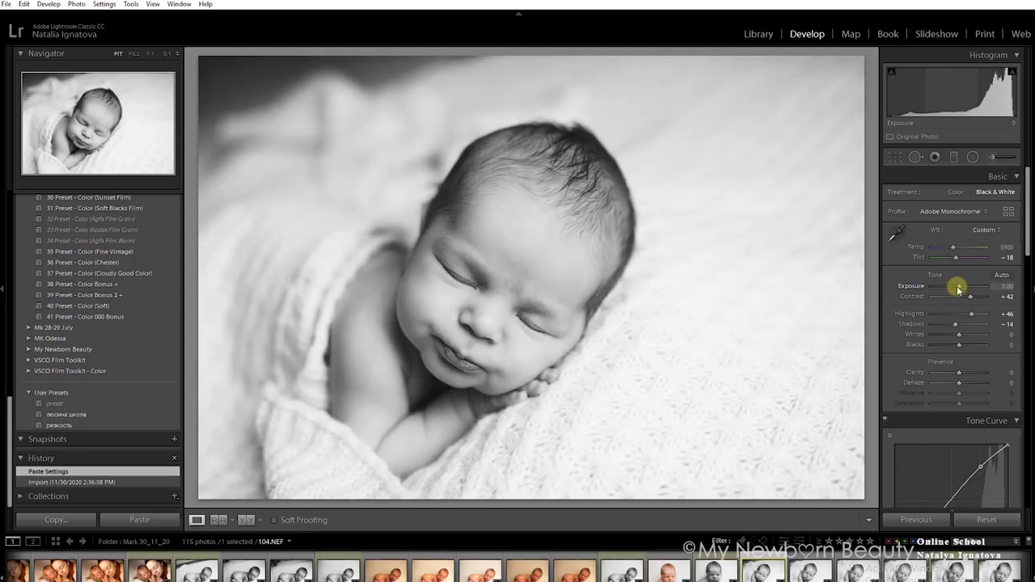
pyautogui.moveTo(959, 289); pyautogui.dragTo(956, 288)
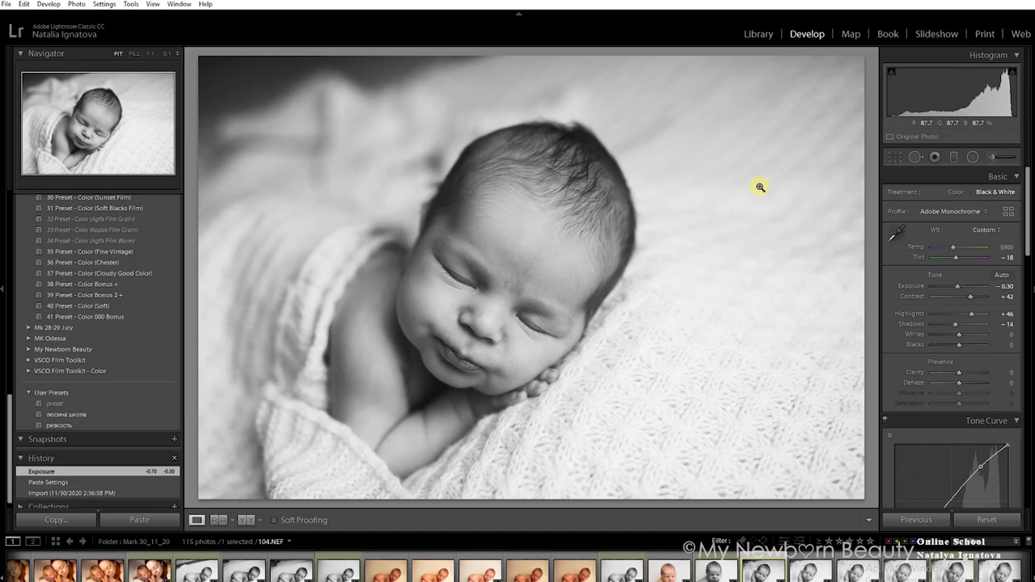
# Apply the previous photo's settings to photo 105.NEF.
pyautogui.click(805, 570)
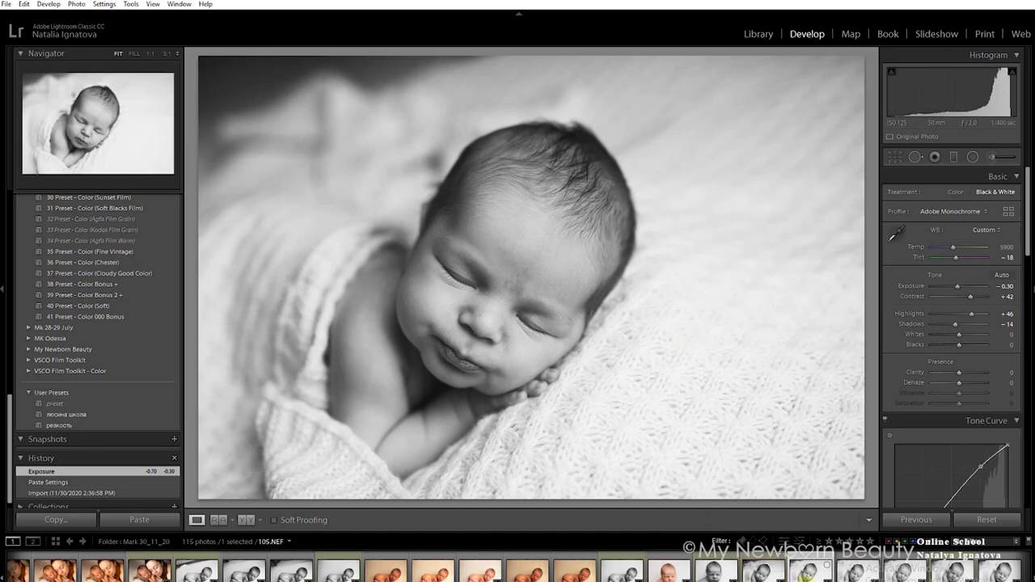
pyautogui.click(897, 520)
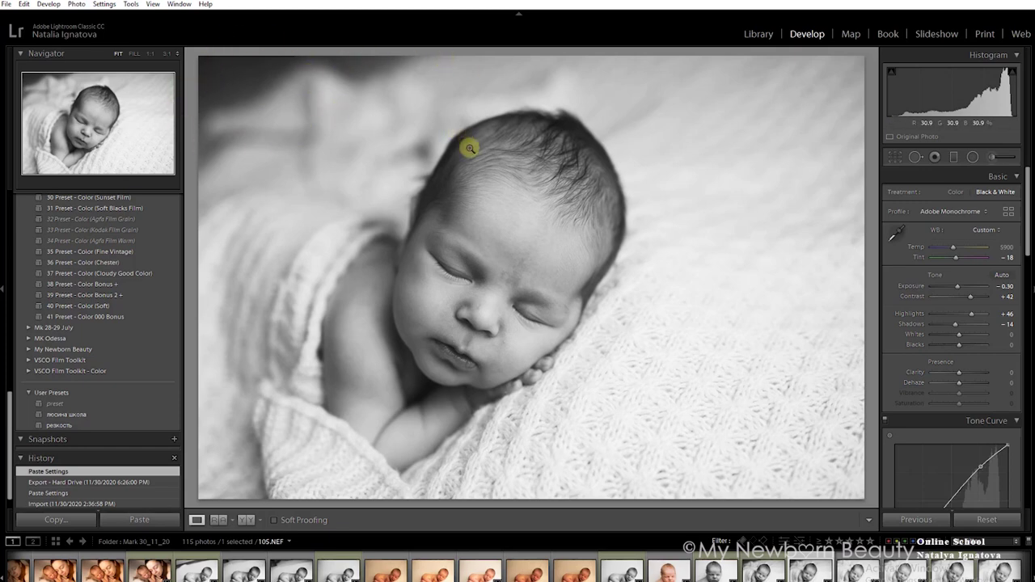
# Switch to Photoshop and open 093.JPG from the subfolder inside the на животике folder.
pyautogui.hotkey('ctrl', 'e')
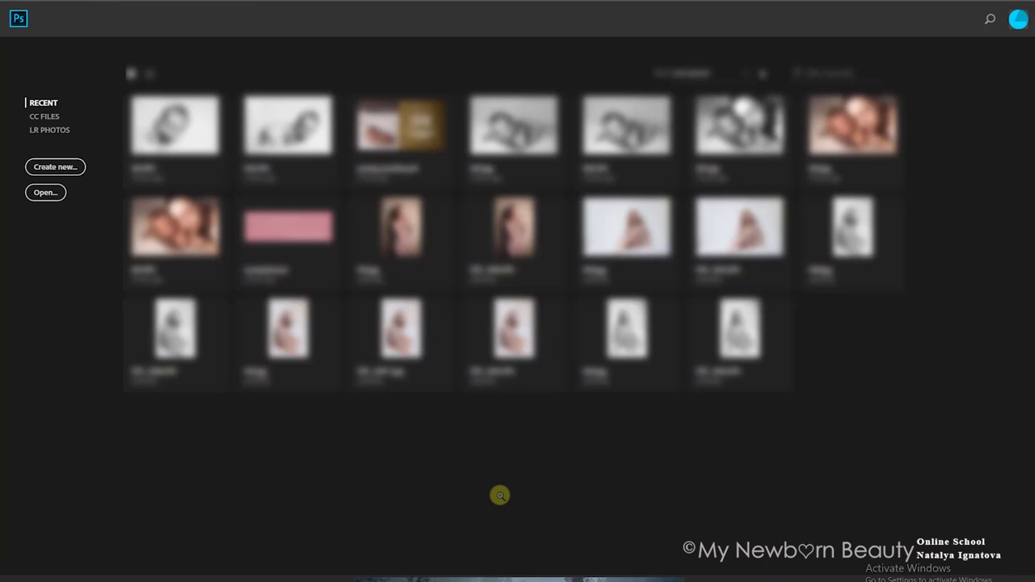
pyautogui.hotkey('ctrl', 'o')
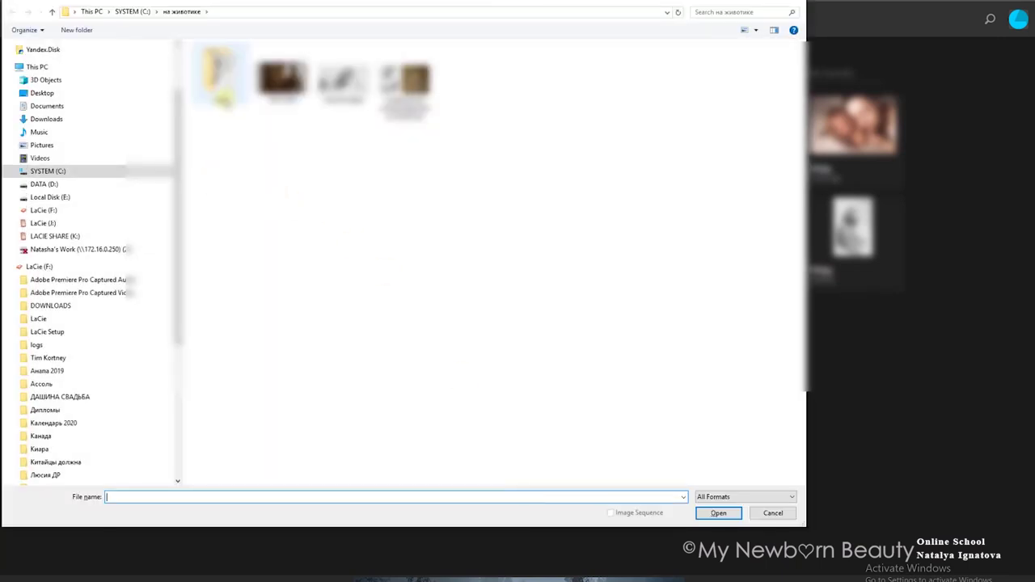
pyautogui.doubleClick(222, 89)
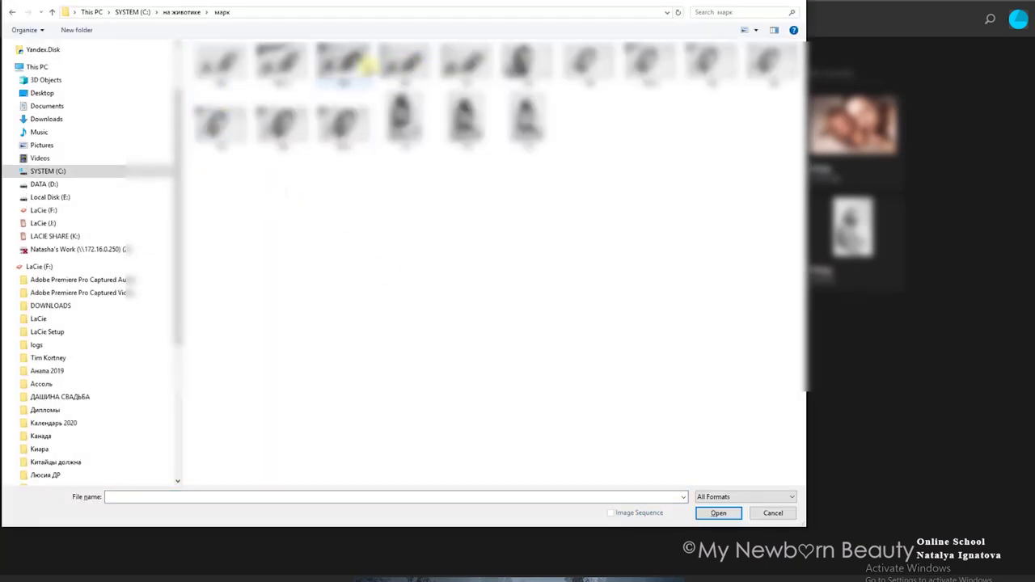
pyautogui.click(279, 64)
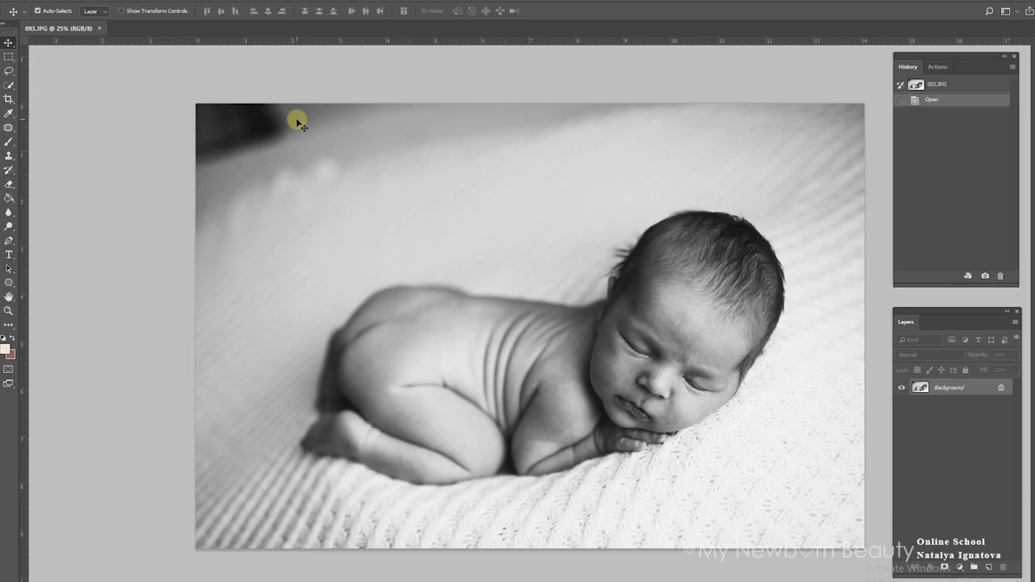
# Use Liquify's Forward Warp tool at size 2600 to push the dark corner and blanket bumps out of the upper background.
pyautogui.hotkey('ctrl', 'shift', 'x')
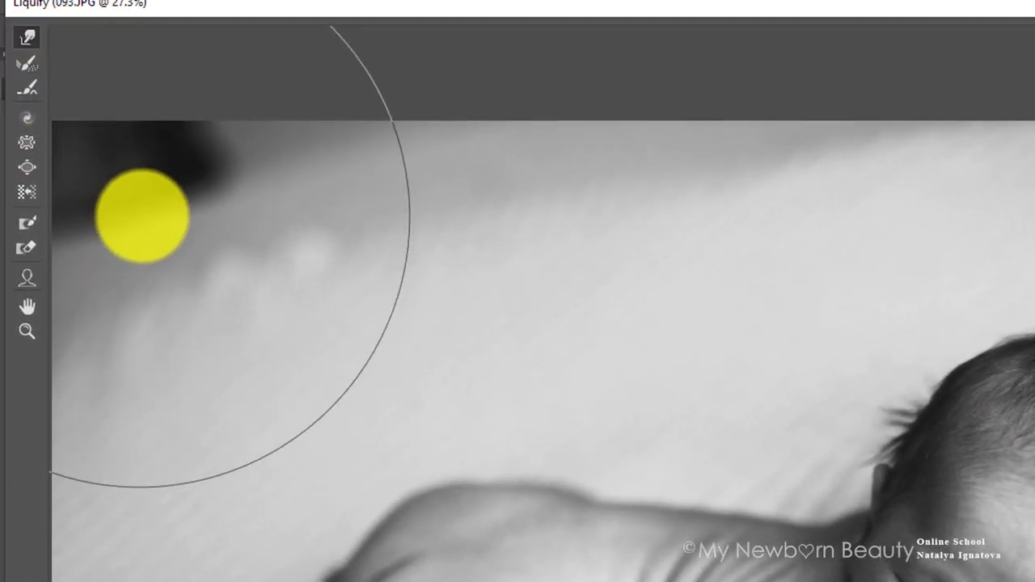
pyautogui.click(27, 37)
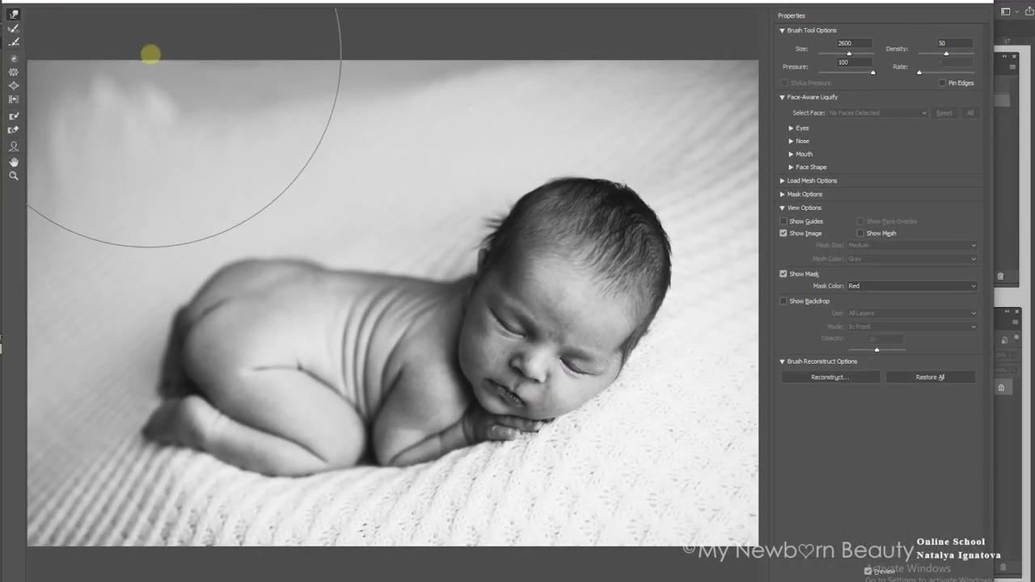
pyautogui.moveTo(150, 54)
pyautogui.mouseDown()
pyautogui.moveTo(283, 16)
pyautogui.moveTo(411, 34)
pyautogui.moveTo(485, 32)
pyautogui.mouseUp()
pyautogui.moveTo(121, 68)
pyautogui.mouseDown()
pyautogui.moveTo(24, 34)
pyautogui.moveTo(46, 121)
pyautogui.moveTo(41, 151)
pyautogui.moveTo(143, 101)
pyautogui.moveTo(272, 83)
pyautogui.mouseUp()
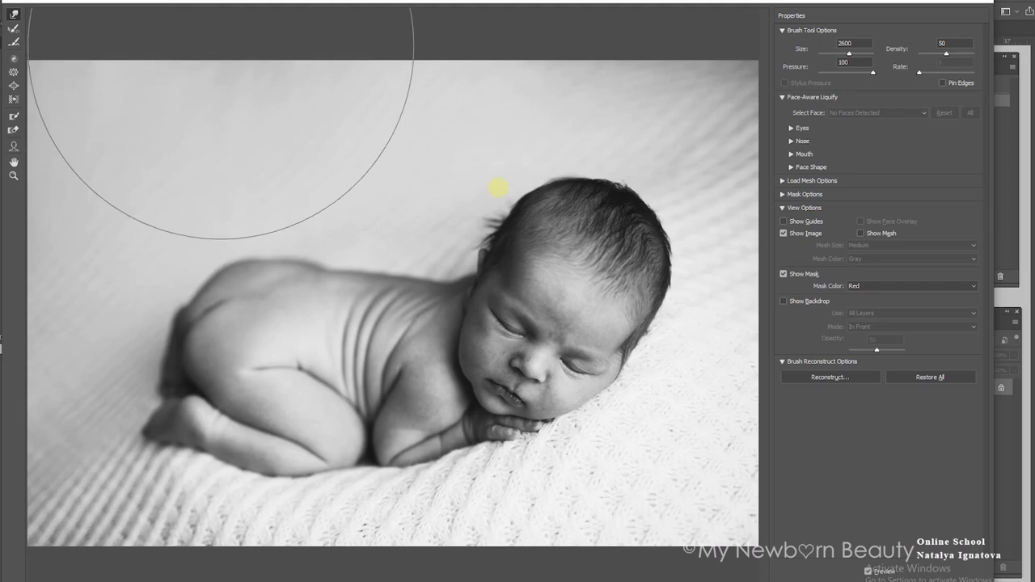
pyautogui.press('Return')
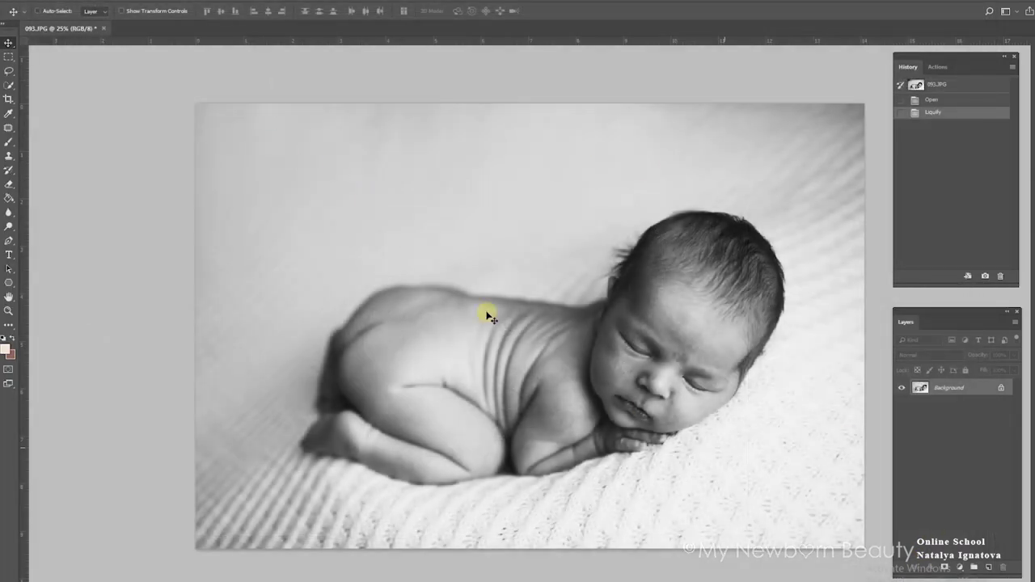
pyautogui.press('z')
pyautogui.keyDown('alt'); pyautogui.click(512, 393); pyautogui.keyUp('alt')
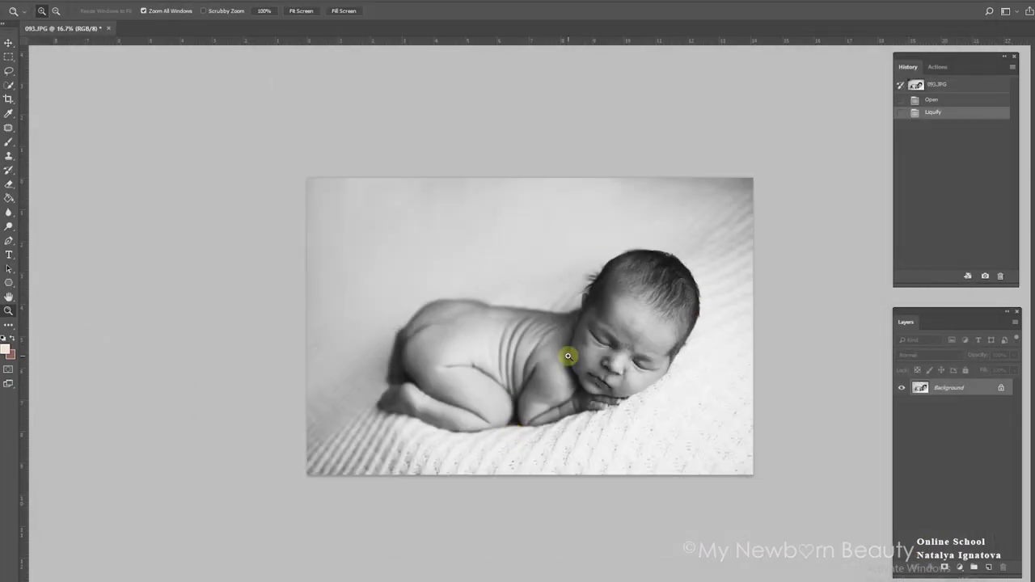
pyautogui.hotkey('ctrl', 'a')
pyautogui.hotkey('ctrl', 'x')
pyautogui.hotkey('ctrl', 'v')
pyautogui.press('v')
pyautogui.moveTo(568, 362); pyautogui.dragTo(595, 373)
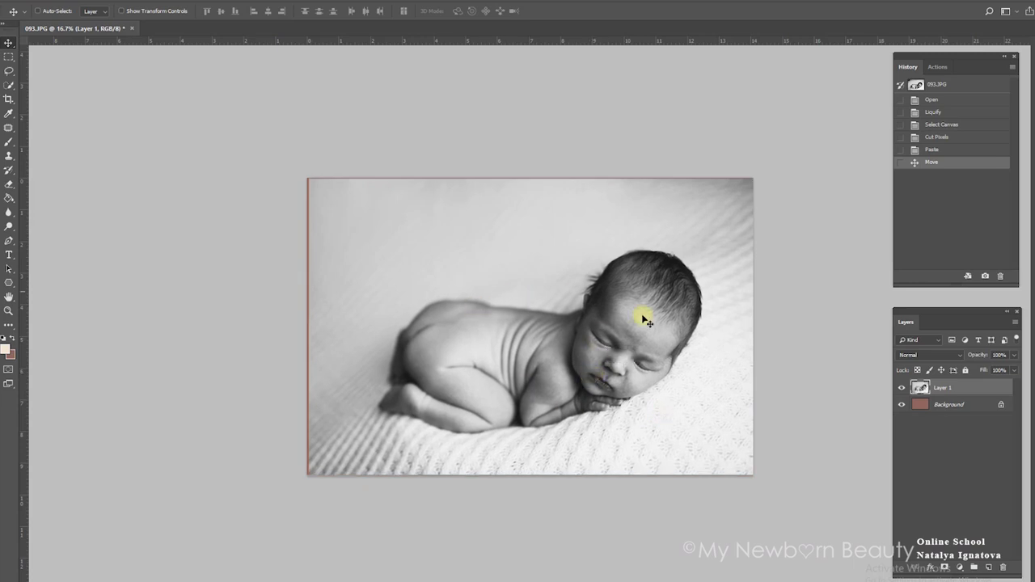
pyautogui.click(939, 85)
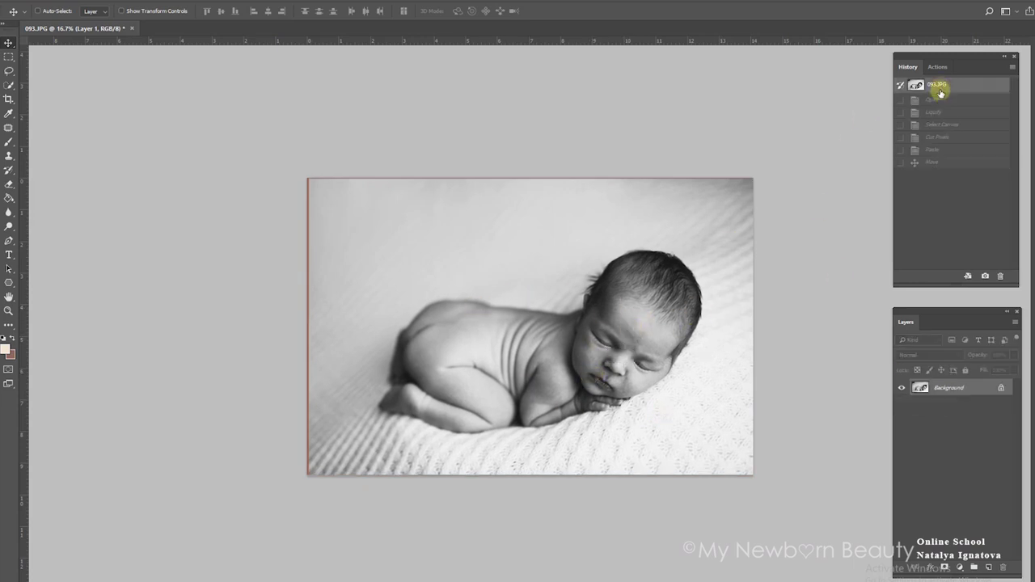
pyautogui.click(944, 113)
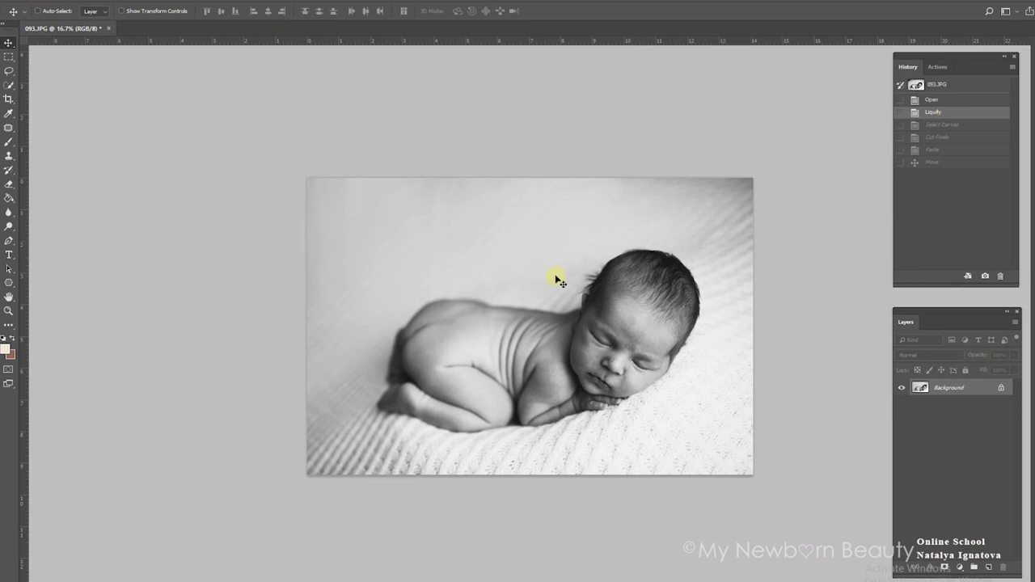
# Copy the entire liquified image and paste it as a new layer.
pyautogui.hotkey('ctrl', 'a')
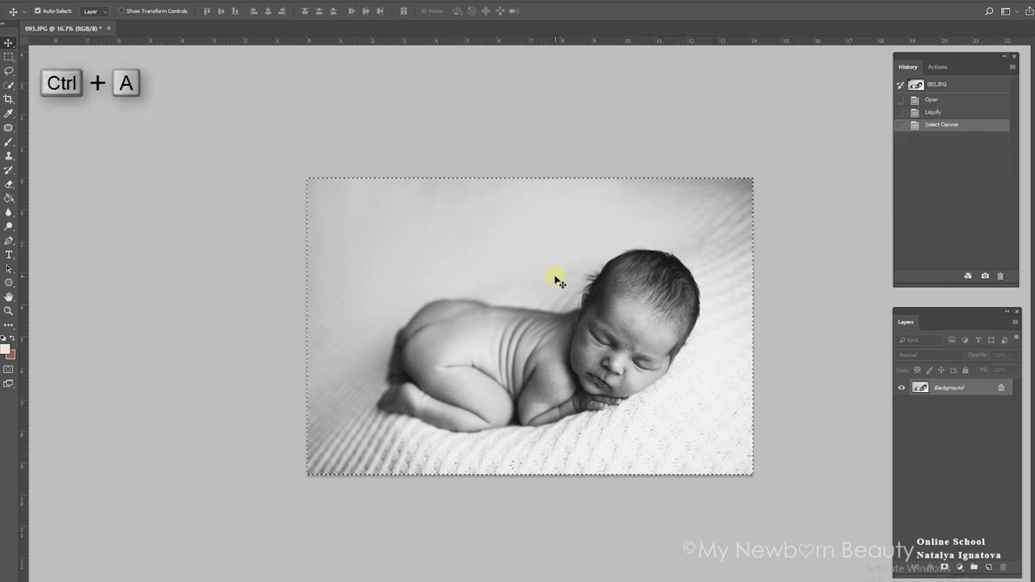
pyautogui.hotkey('ctrl', 'c')
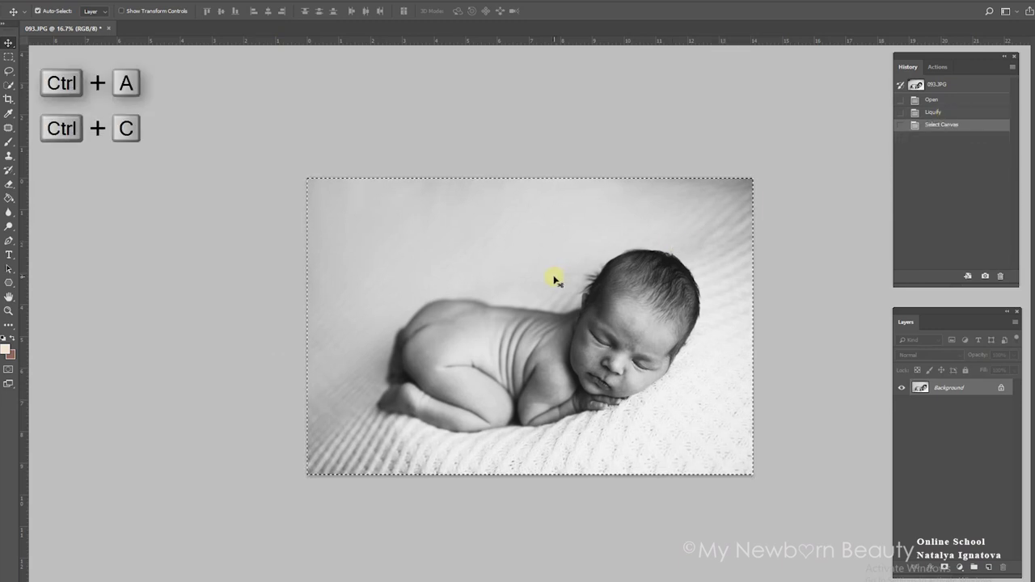
pyautogui.hotkey('ctrl', 'v')
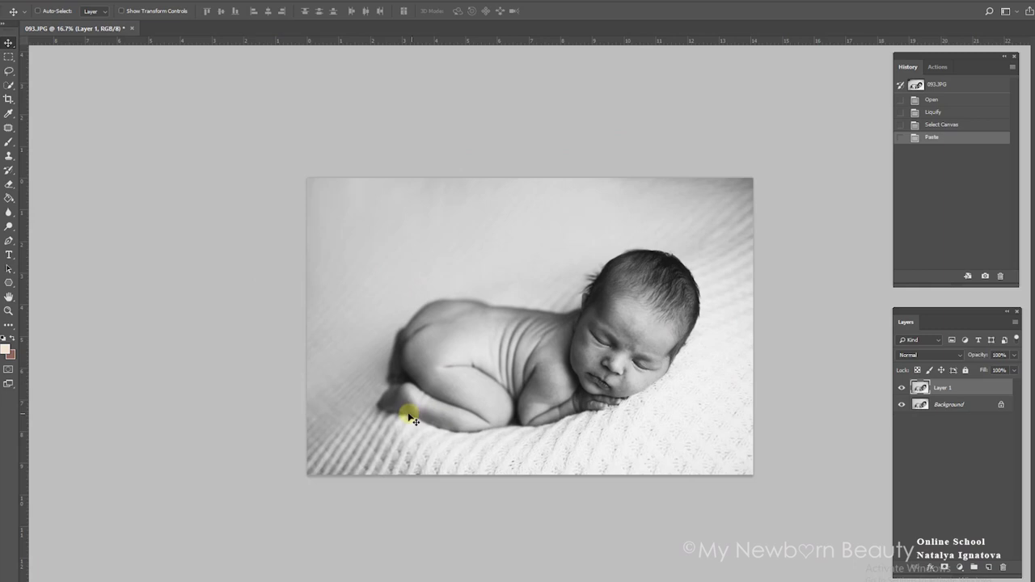
# Free Transform the pasted layer to about 104%, reposition it so it still covers the whole canvas, and merge the visible layers.
pyautogui.hotkey('ctrl', 't')
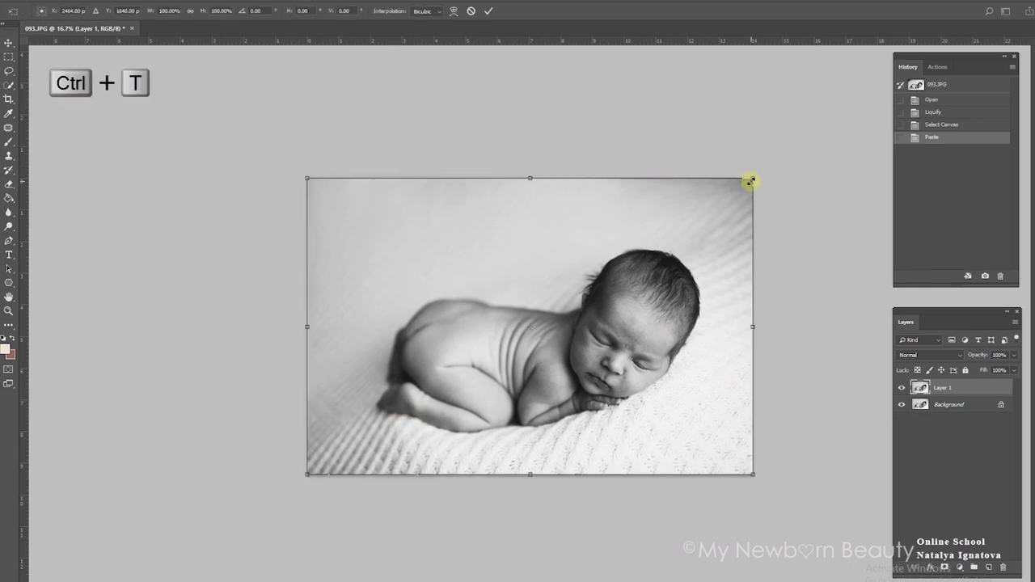
pyautogui.moveTo(750, 182); pyautogui.dragTo(771, 166)
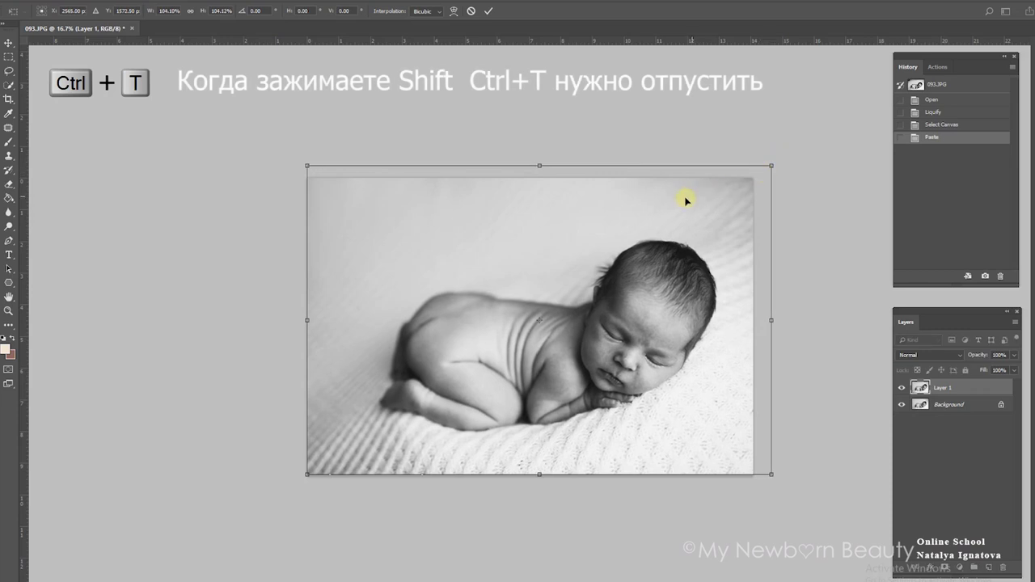
pyautogui.moveTo(688, 199); pyautogui.dragTo(679, 202)
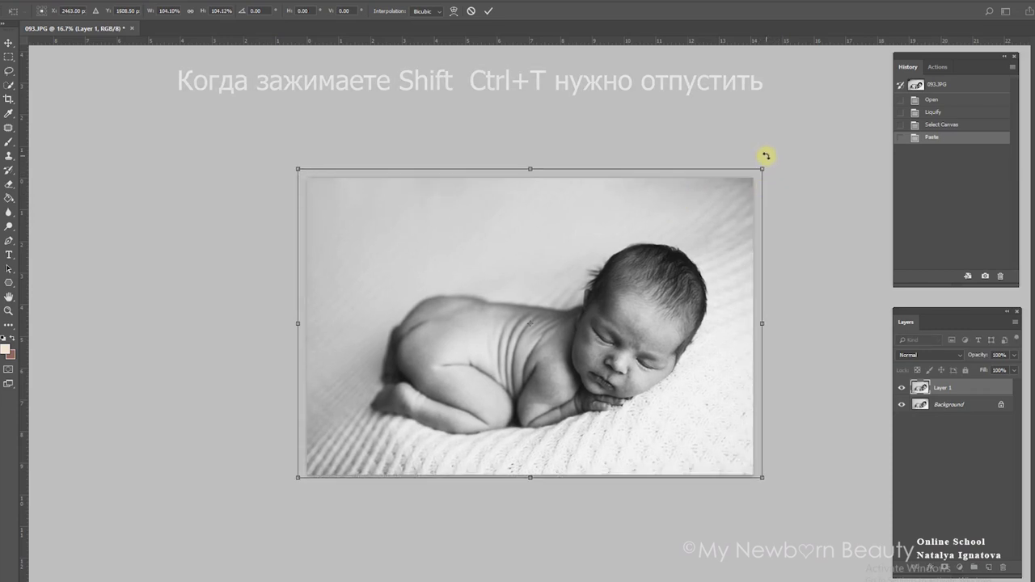
pyautogui.moveTo(771, 165)
pyautogui.mouseDown()
pyautogui.moveTo(766, 146)
pyautogui.moveTo(774, 166)
pyautogui.mouseUp()
pyautogui.hotkey('ctrl', 'z')
pyautogui.moveTo(666, 232); pyautogui.dragTo(665, 251)
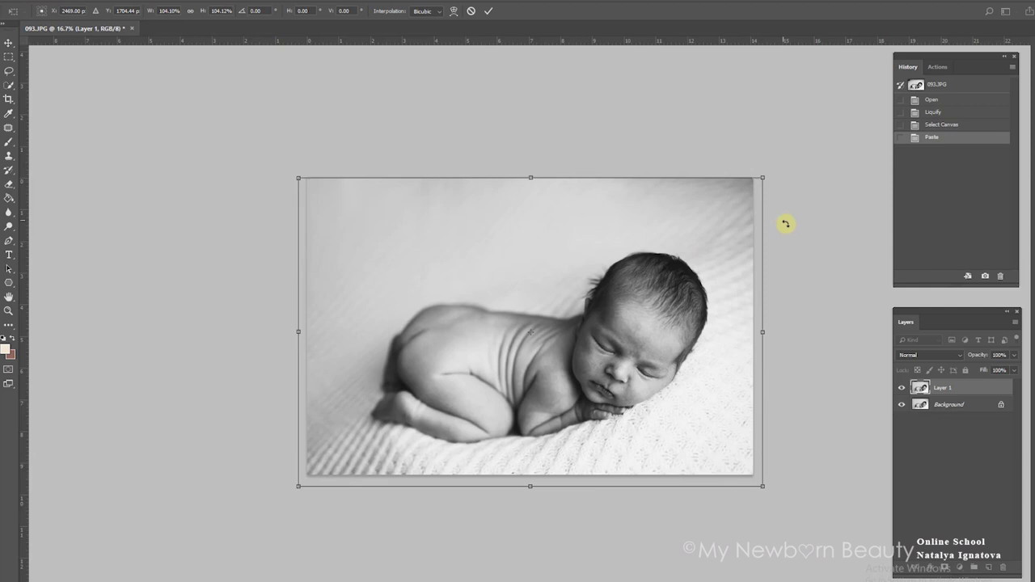
pyautogui.doubleClick(508, 342)
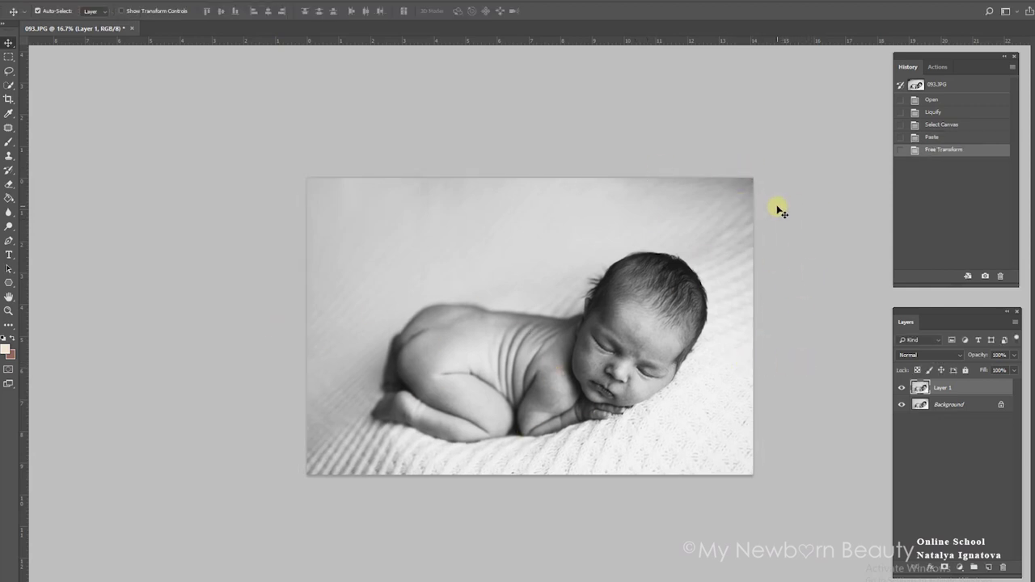
pyautogui.hotkey('ctrl', 'shift', 'e')
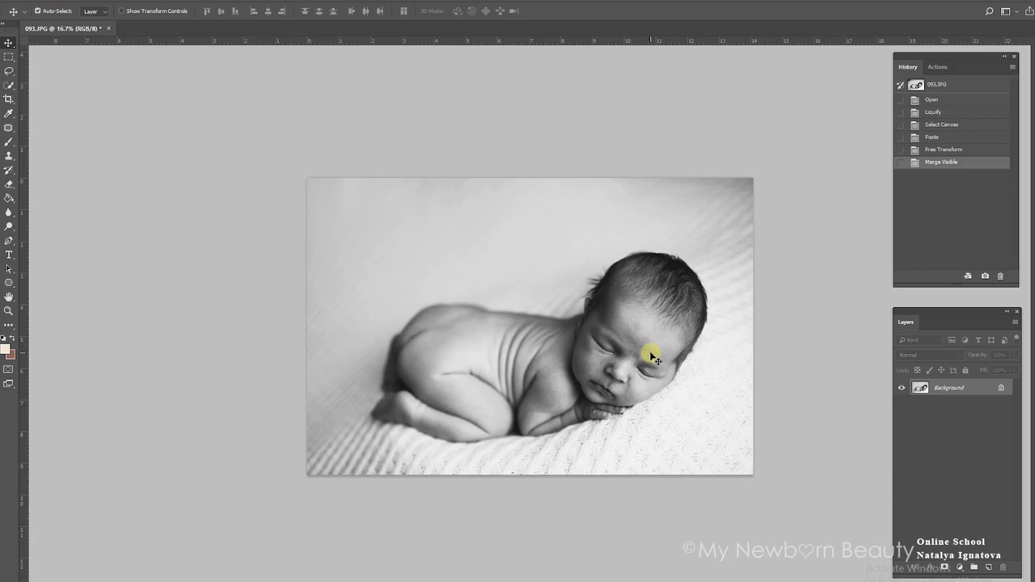
# Duplicate the merged layer and set the background color to light grey RGB 218, 218, 218 for the Brush tool.
pyautogui.hotkey('ctrl', 'j')
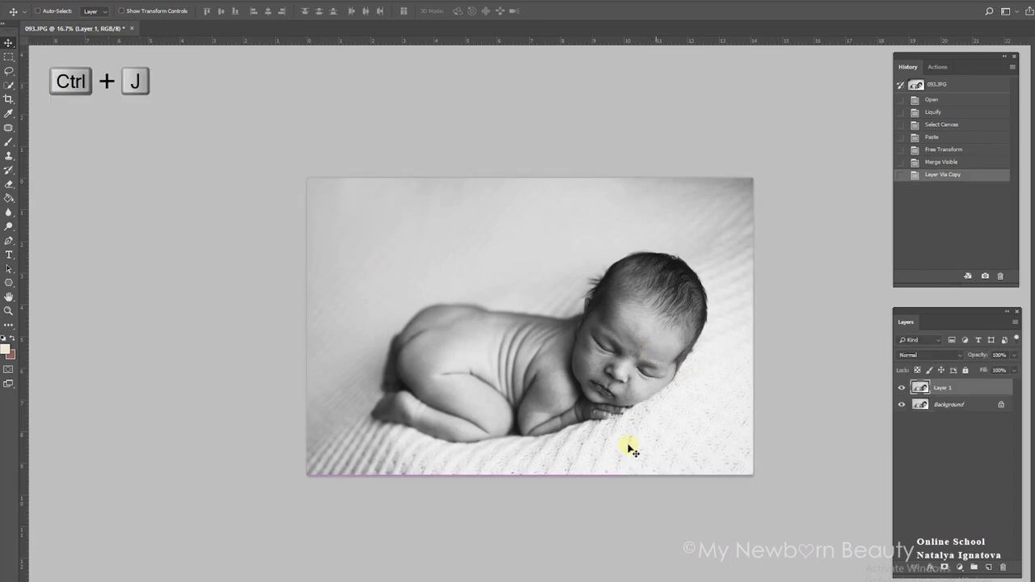
pyautogui.press('b')
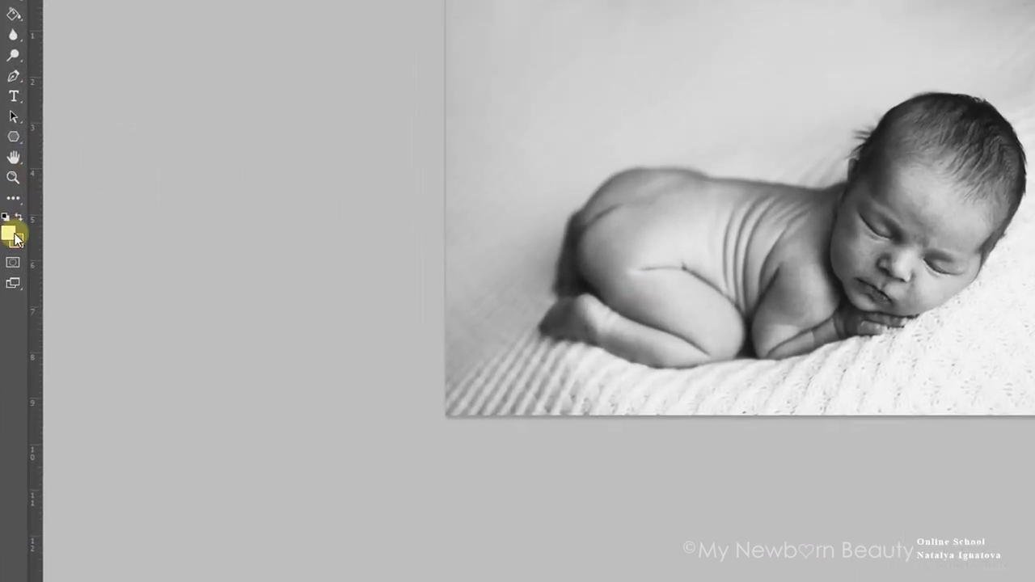
pyautogui.click(11, 234)
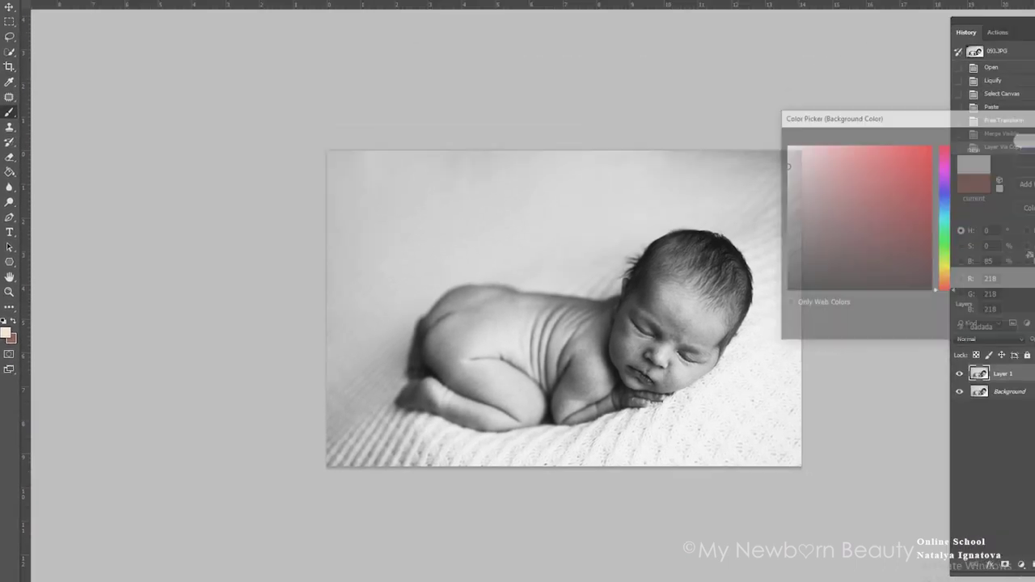
pyautogui.press('Return')
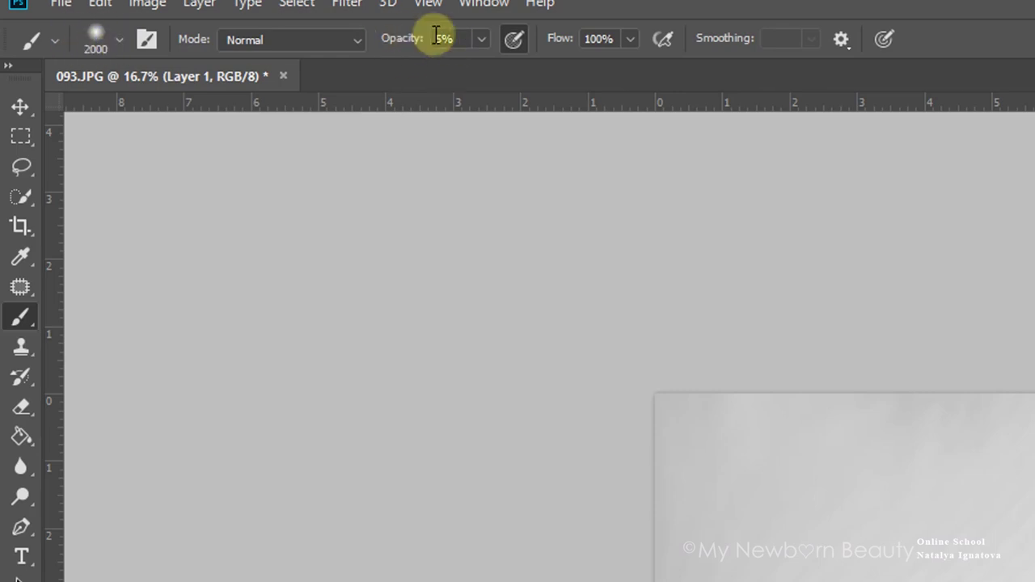
# Paint light grey over the uneven background edges with a 2000 px brush at 20% opacity, and merge the visible layers.
pyautogui.press('3')
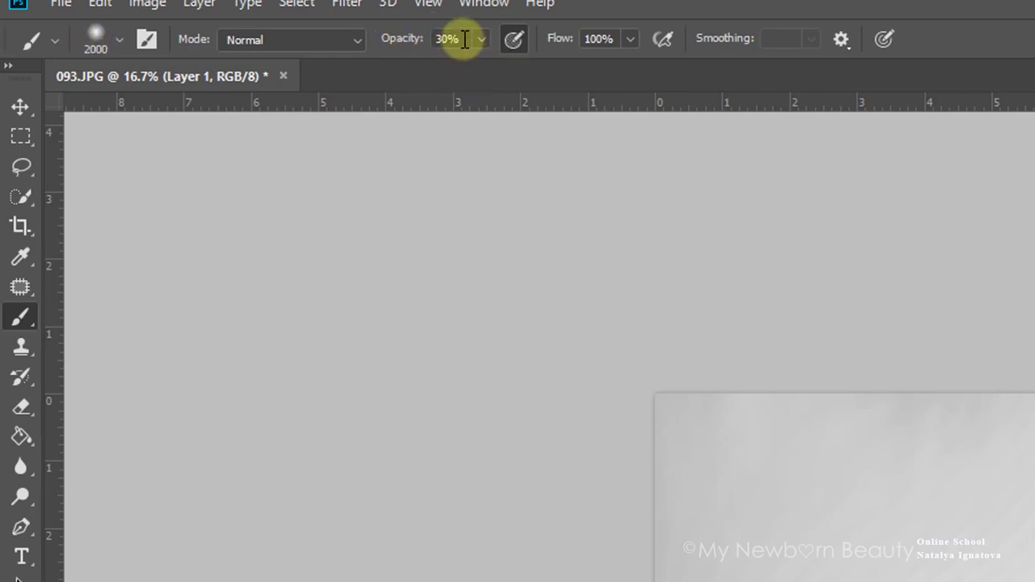
pyautogui.click(375, 36)
pyautogui.write('3')
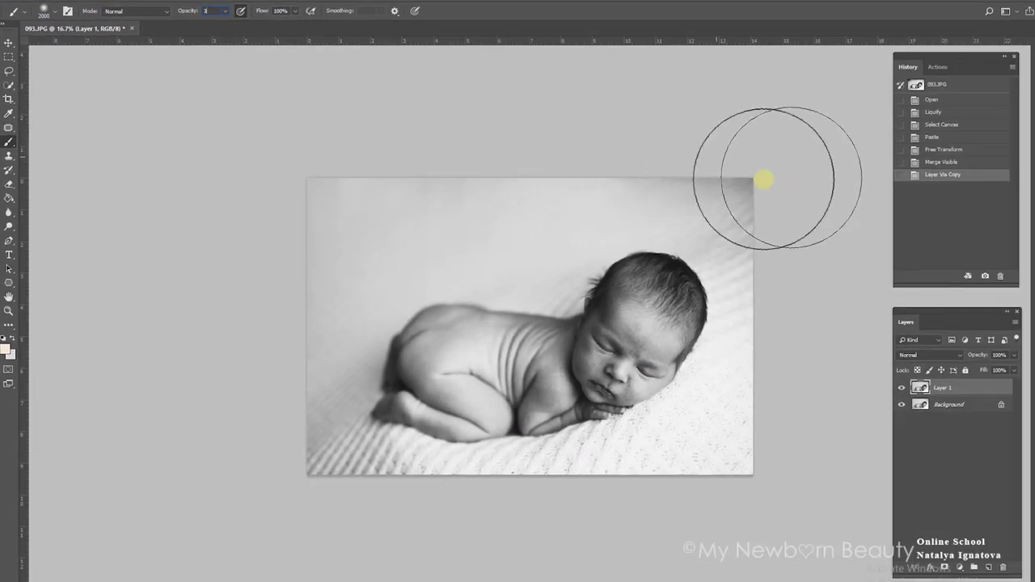
pyautogui.moveTo(764, 180)
pyautogui.mouseDown()
pyautogui.moveTo(587, 129)
pyautogui.moveTo(767, 192)
pyautogui.moveTo(776, 185)
pyautogui.moveTo(760, 180)
pyautogui.mouseUp()
pyautogui.press('2')
pyautogui.moveTo(842, 197)
pyautogui.mouseDown()
pyautogui.moveTo(668, 138)
pyautogui.moveTo(818, 222)
pyautogui.moveTo(726, 152)
pyautogui.moveTo(809, 238)
pyautogui.moveTo(763, 213)
pyautogui.moveTo(377, 110)
pyautogui.moveTo(567, 186)
pyautogui.moveTo(395, 169)
pyautogui.moveTo(536, 181)
pyautogui.moveTo(820, 234)
pyautogui.moveTo(674, 148)
pyautogui.moveTo(212, 233)
pyautogui.moveTo(425, 490)
pyautogui.mouseUp()
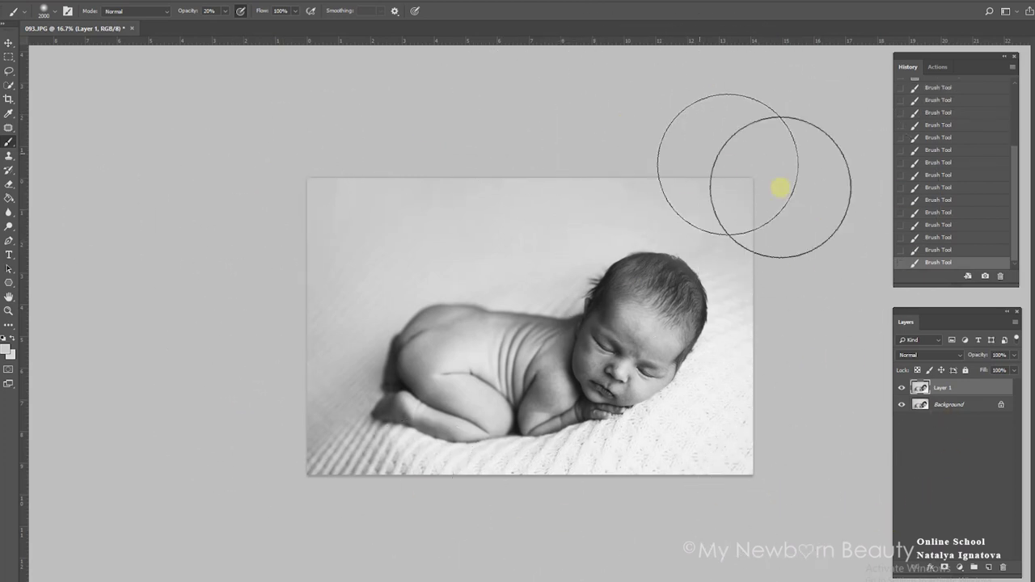
pyautogui.hotkey('ctrl', 'shift', 'e')
pyautogui.press('z')
pyautogui.click(680, 388)
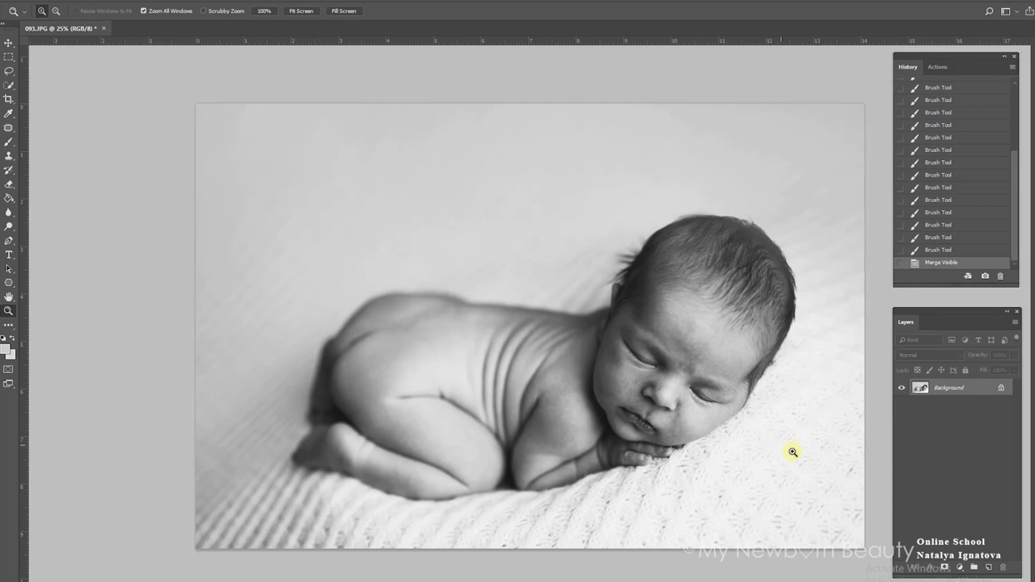